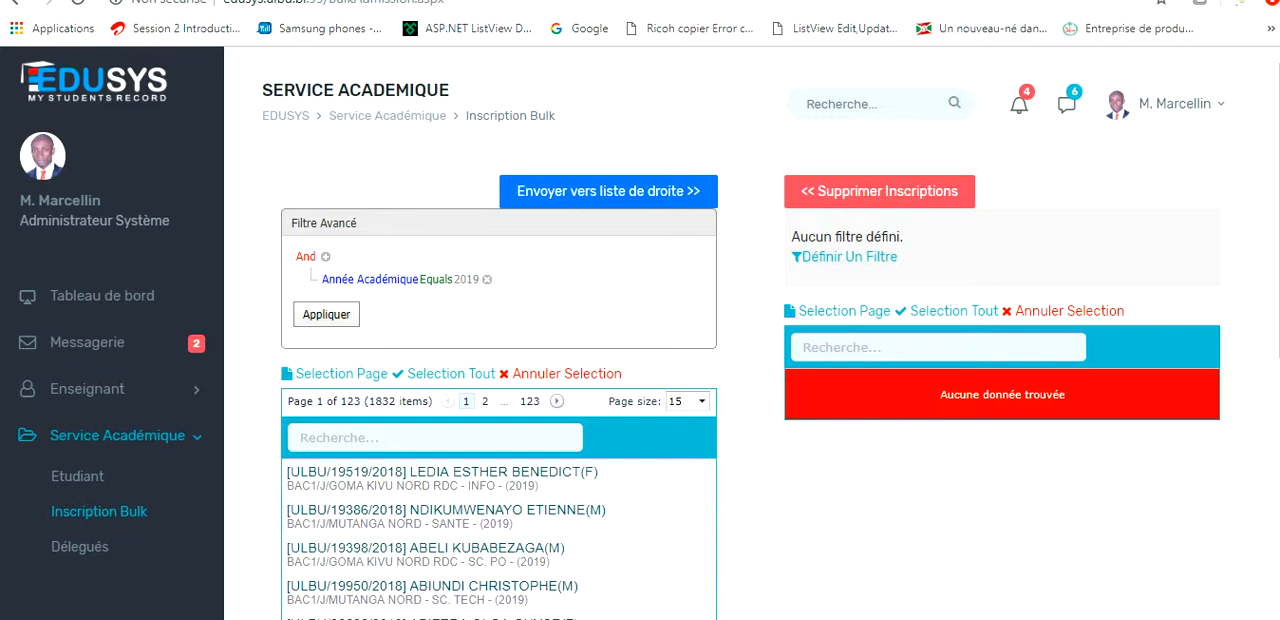
Set the student list's Année Académique filter condition to 2018 and apply the filter.
left_click(467, 280)
left_click(520, 280)
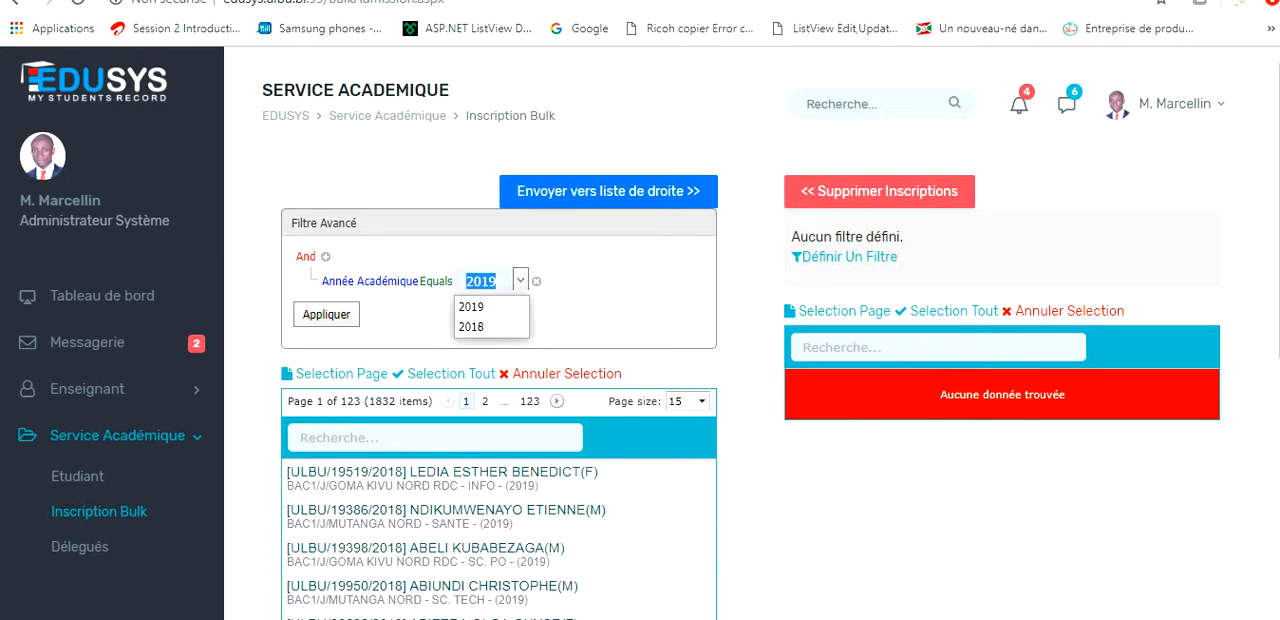
left_click(472, 327)
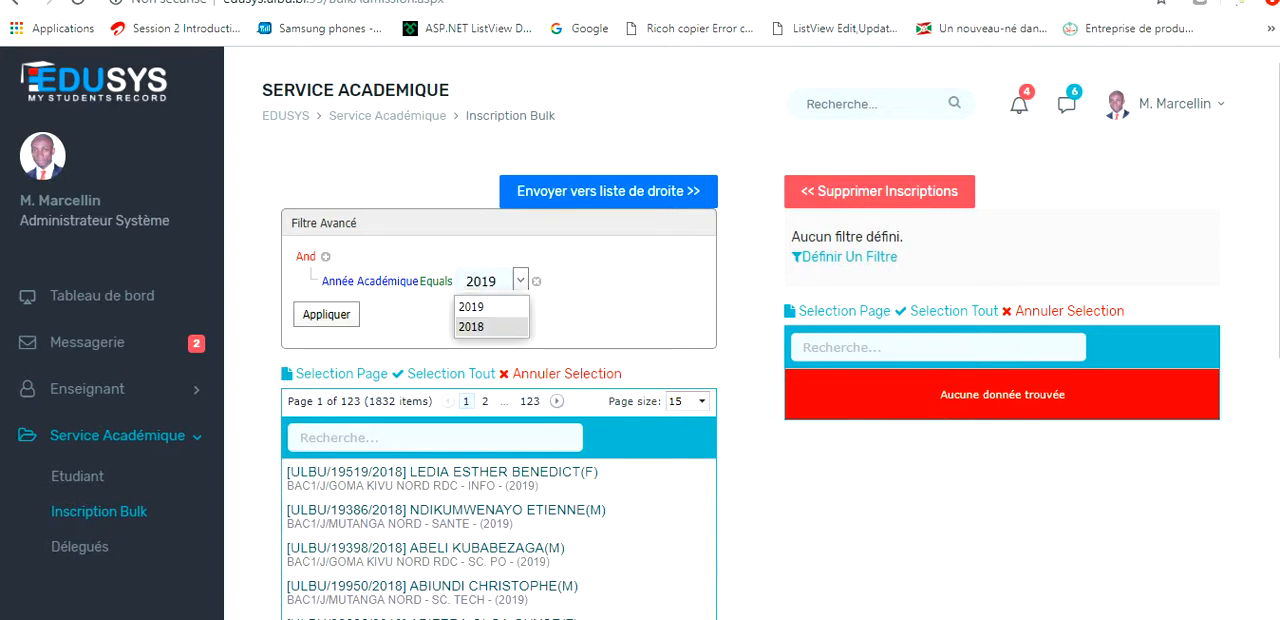
left_click(326, 314)
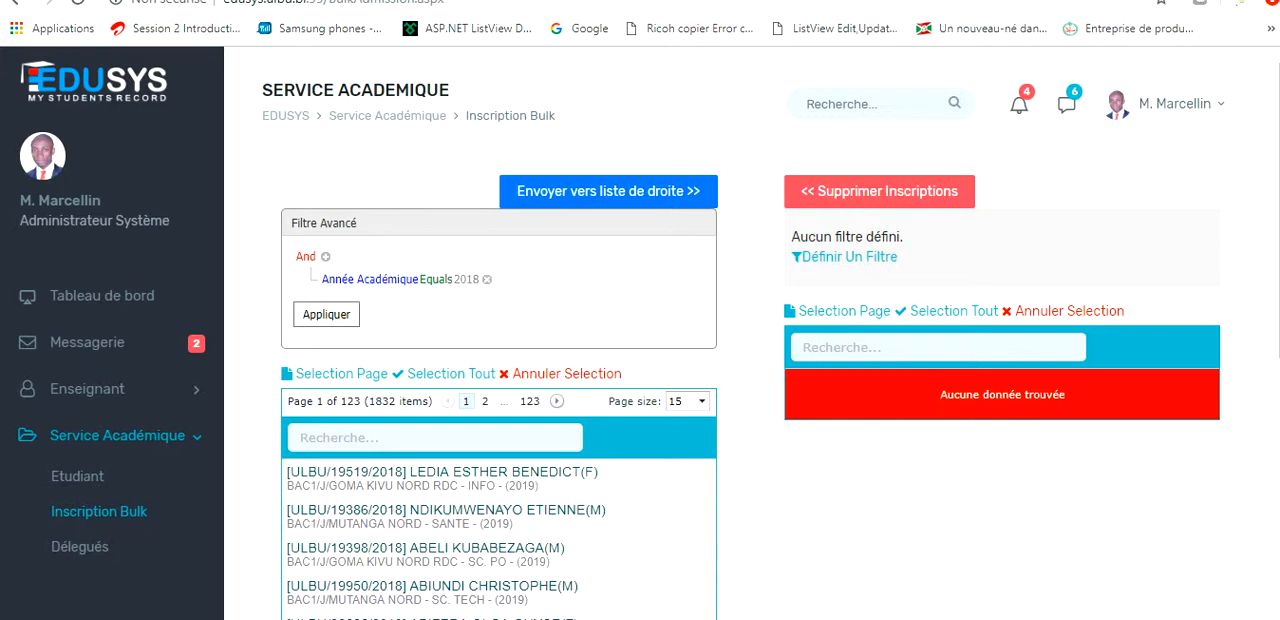
left_click(326, 314)
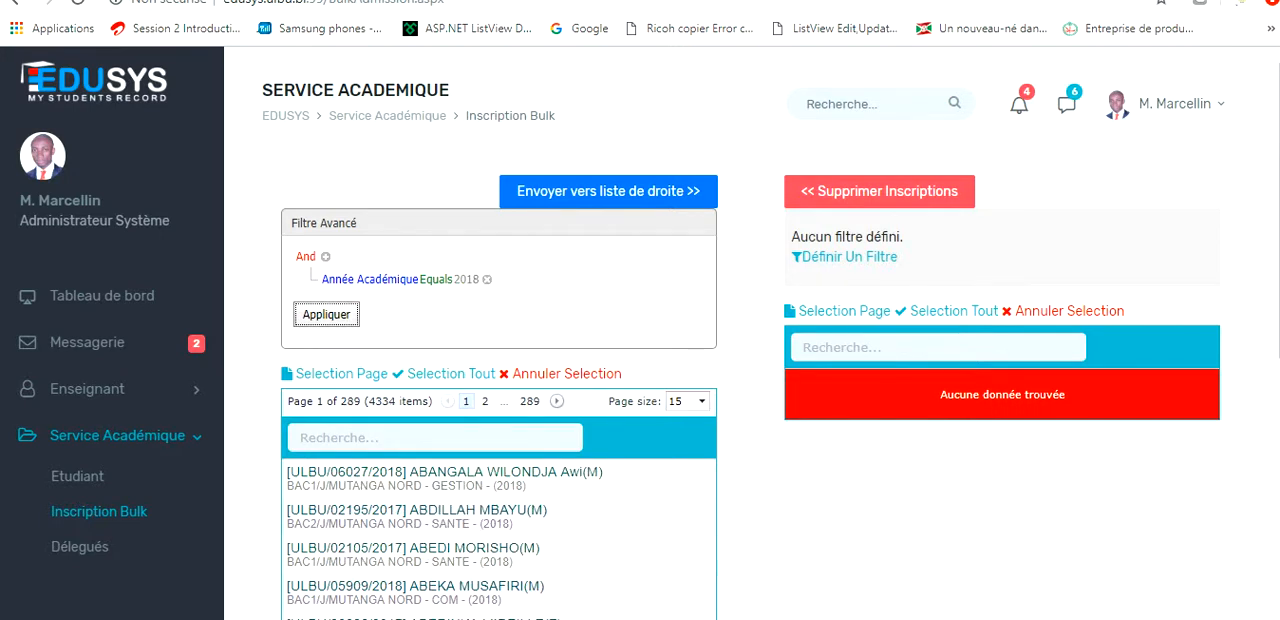
Add a Faculté Equals INFO/INFOGES/INFOGES condition to the student list's advanced filter and apply it.
scroll(640, 330, "down", 5)
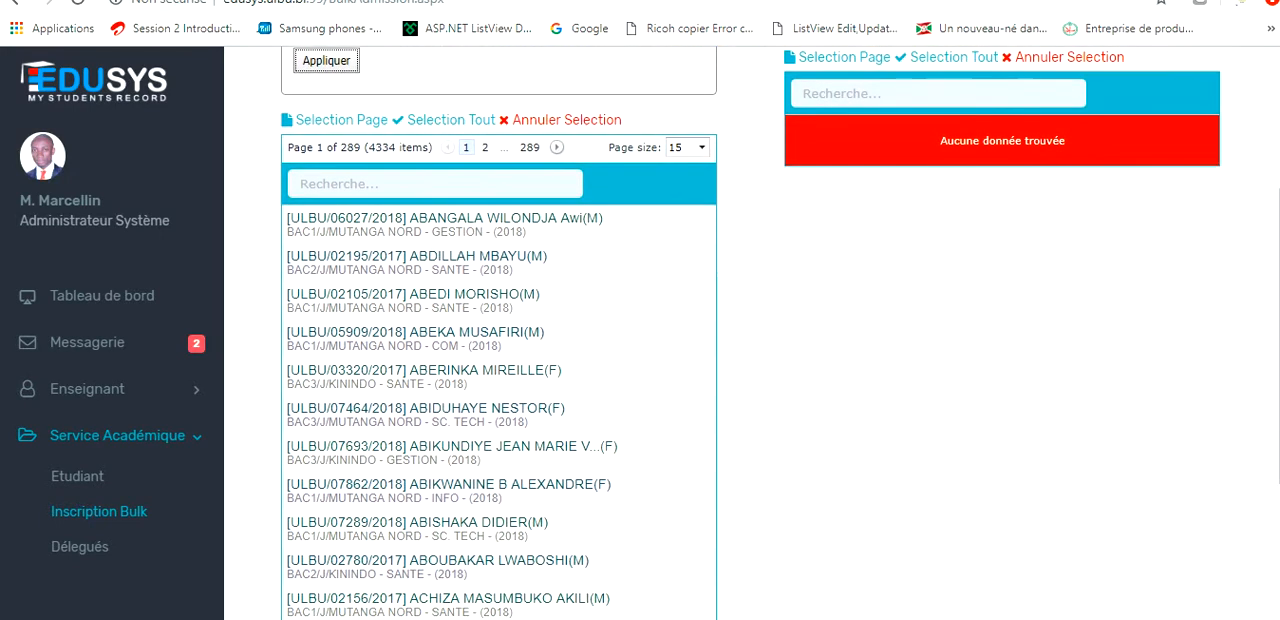
scroll(640, 330, "down", 1)
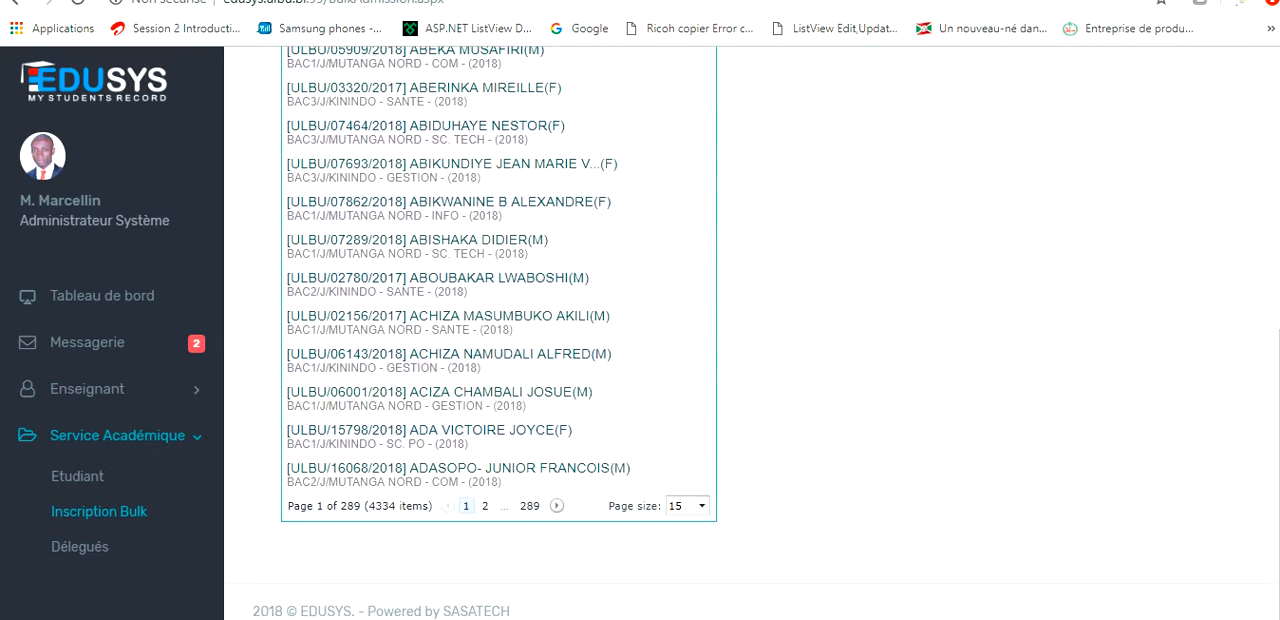
scroll(640, 330, "up", 6)
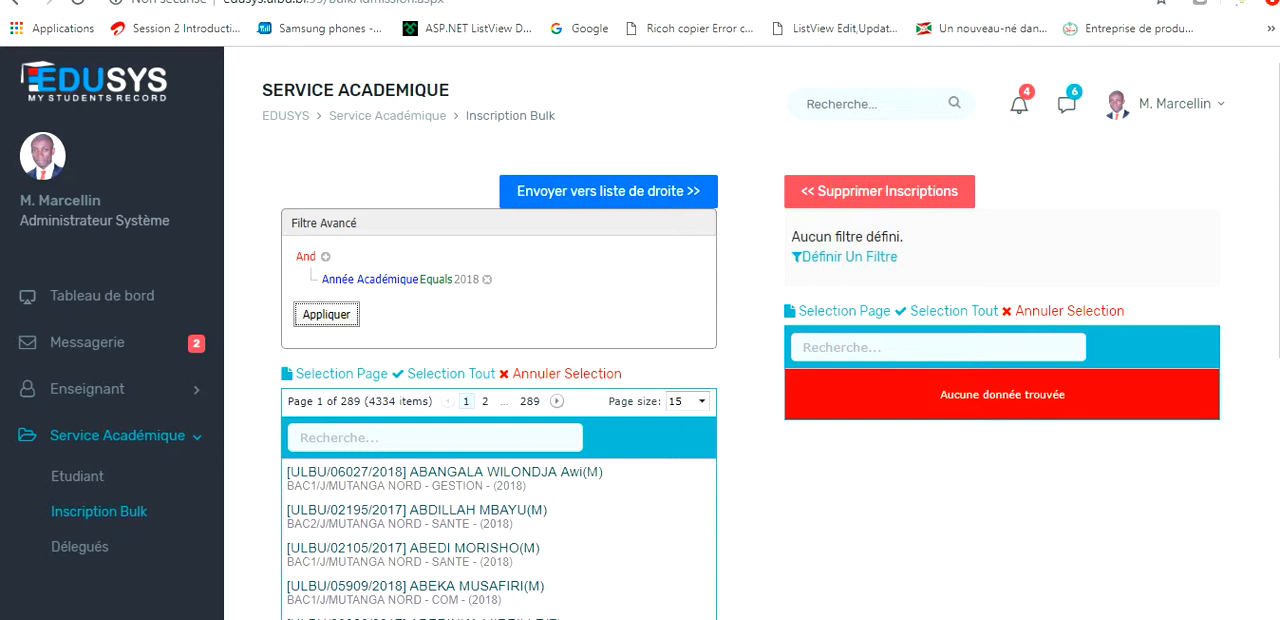
left_click(325, 257)
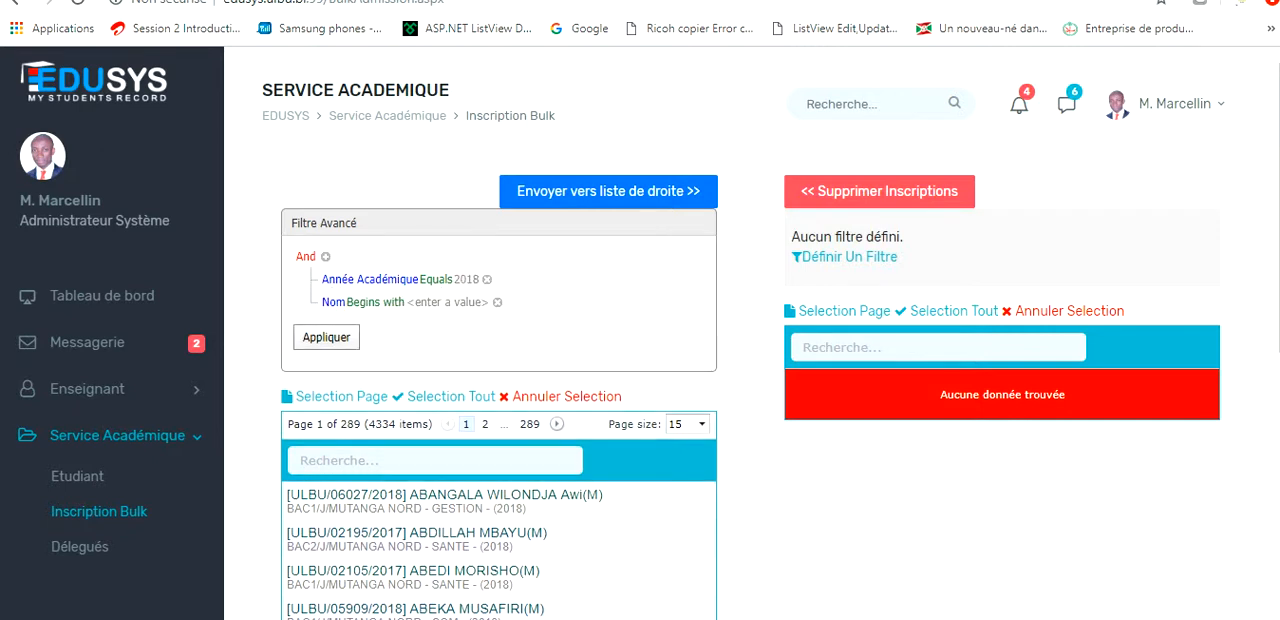
left_click(332, 302)
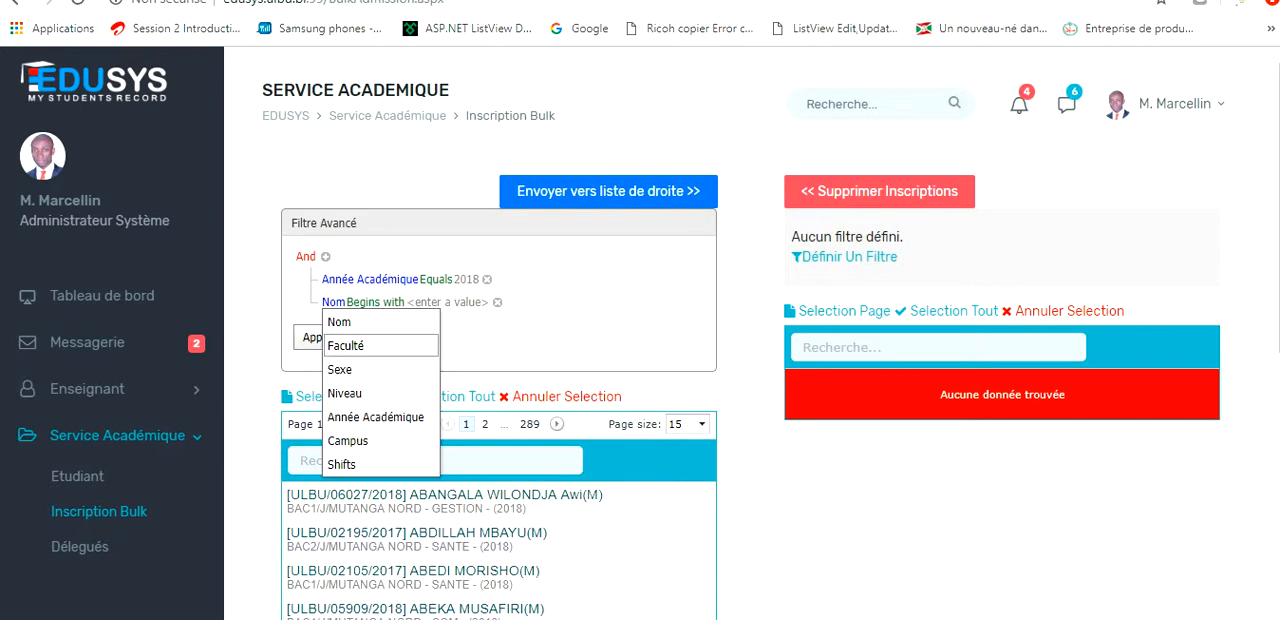
left_click(336, 322)
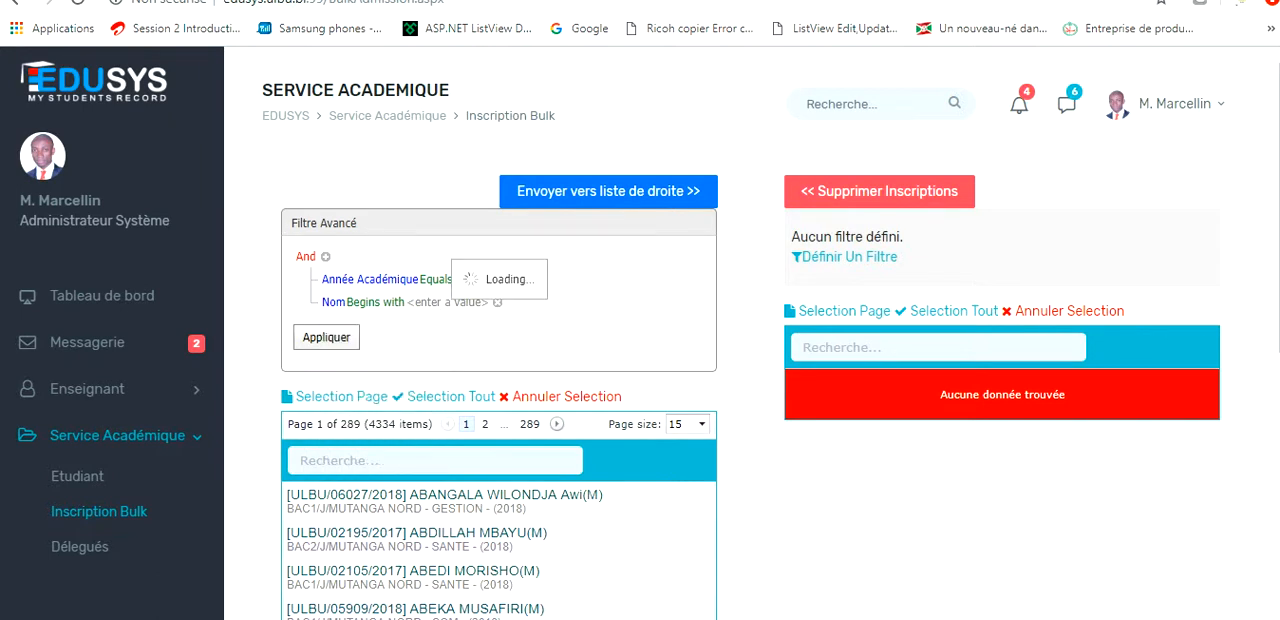
left_click(435, 302)
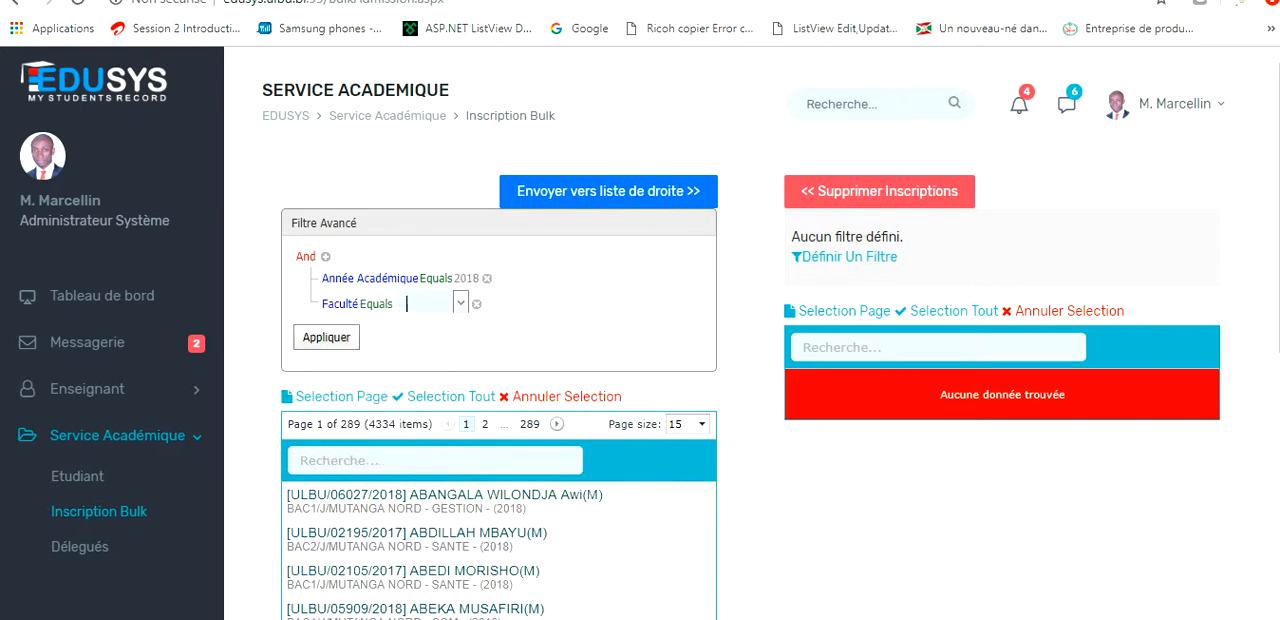
left_click(461, 302)
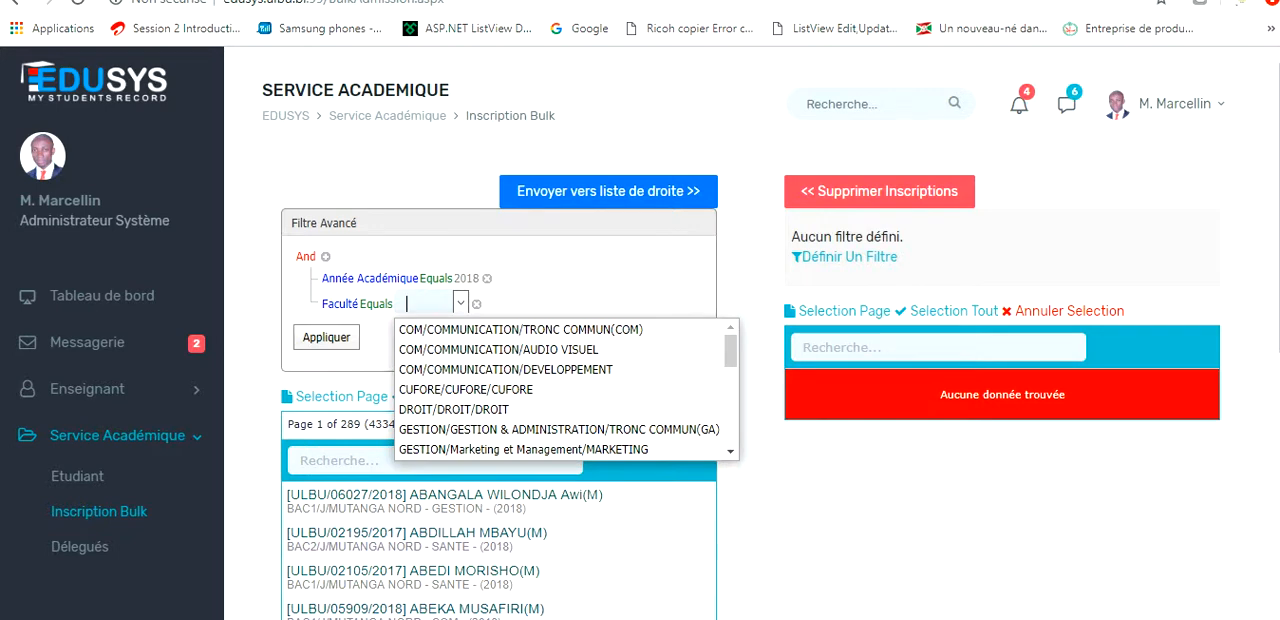
type("inf")
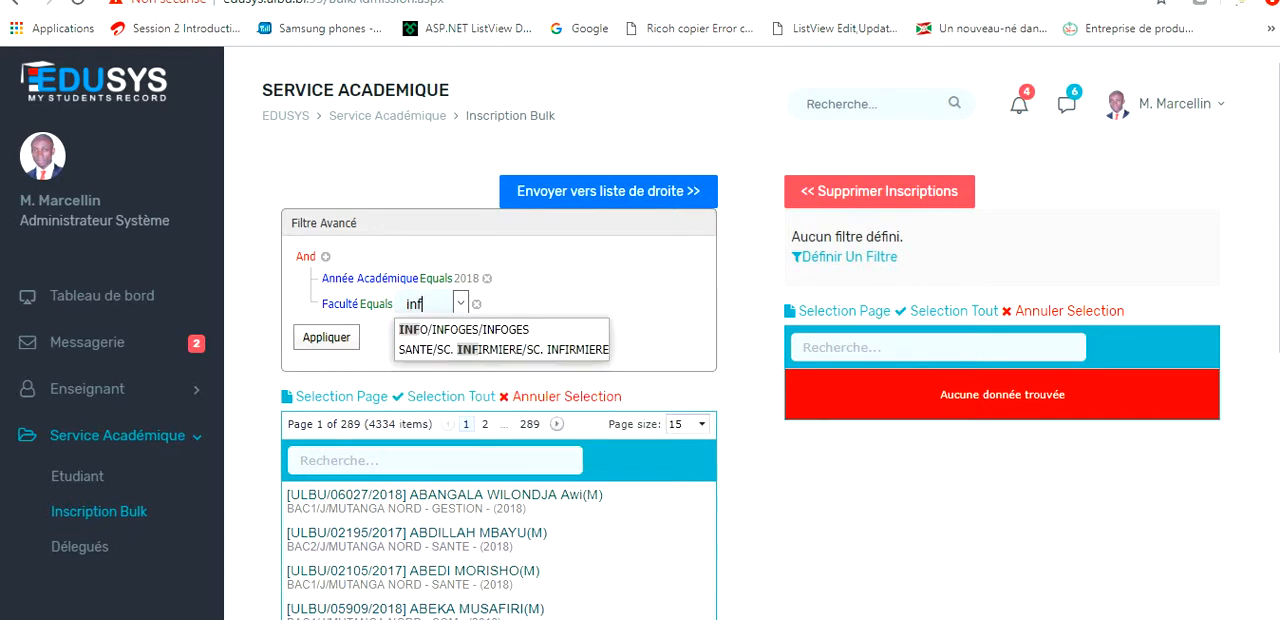
key("Return")
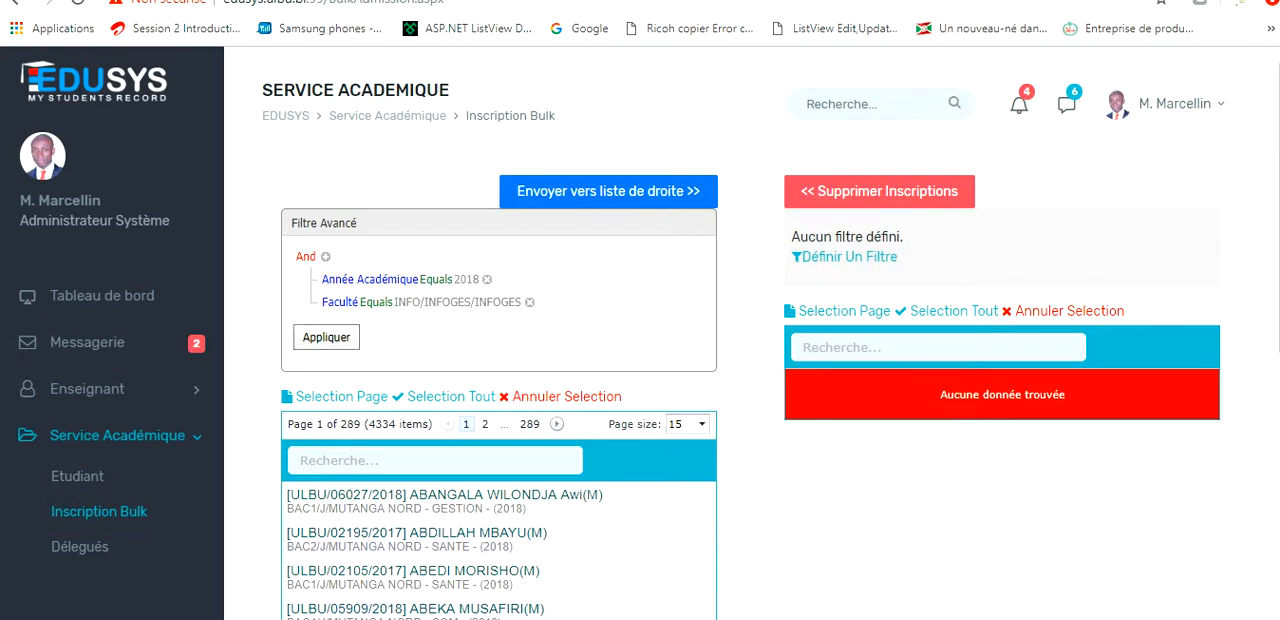
left_click(326, 338)
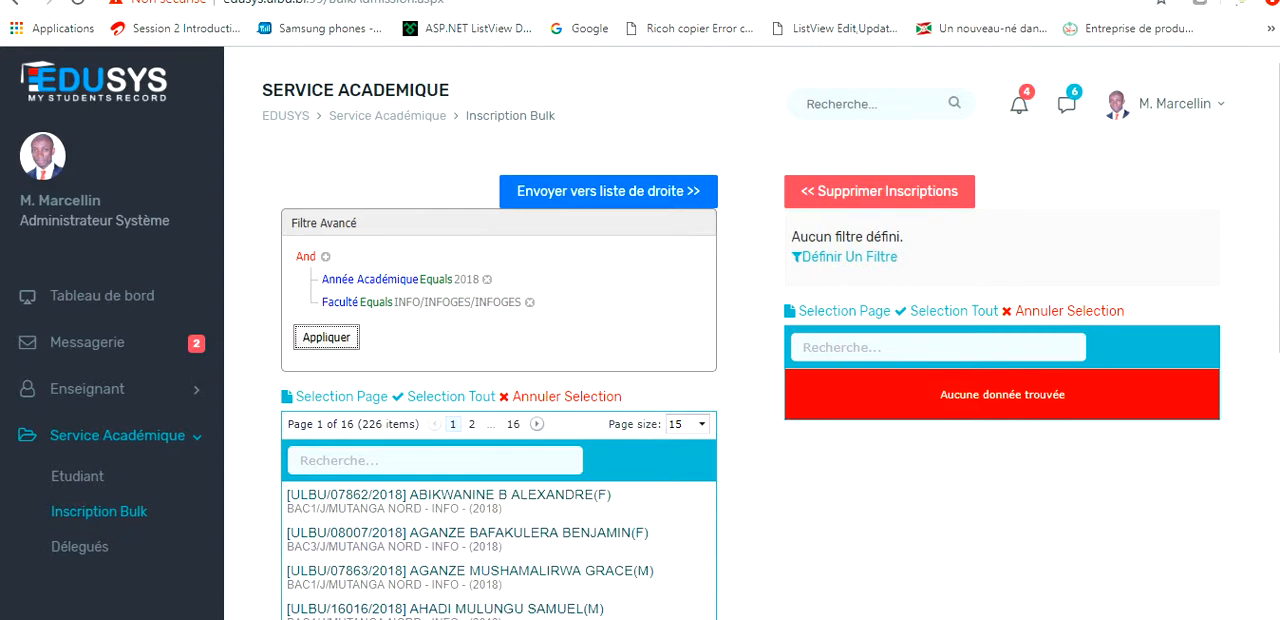
Add a Niveau Equals BAC1 condition to the student list's advanced filter and apply it.
scroll(640, 330, "down", 6)
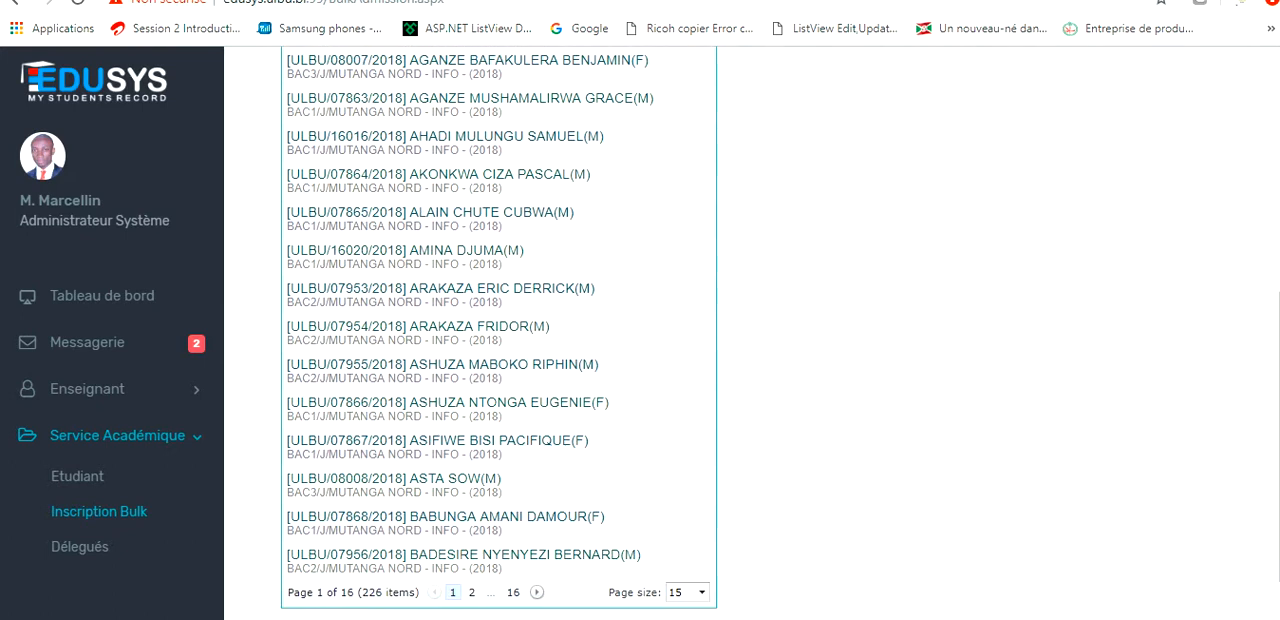
scroll(640, 330, "up", 5)
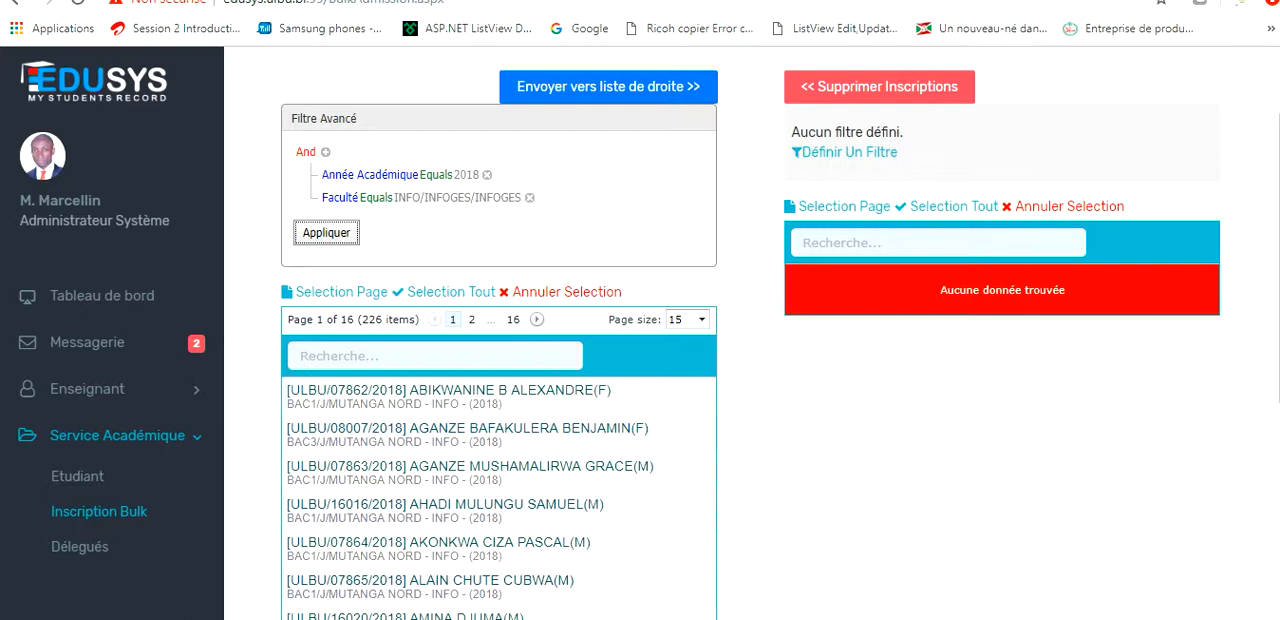
left_click(326, 152)
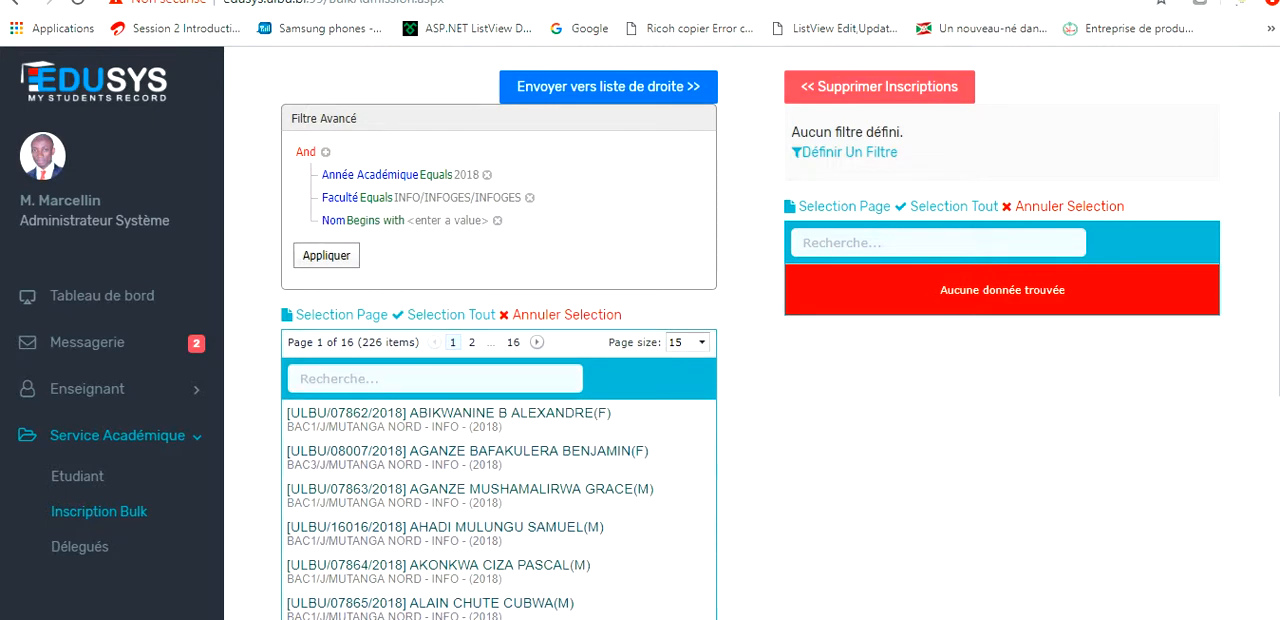
left_click(333, 220)
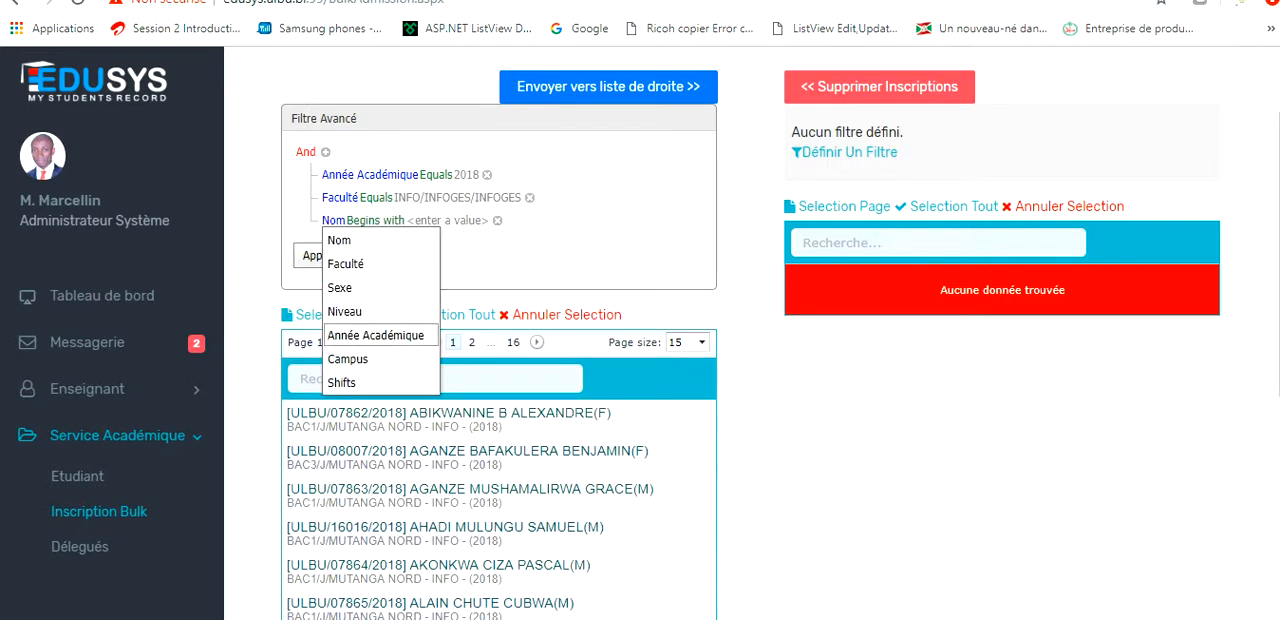
left_click(346, 312)
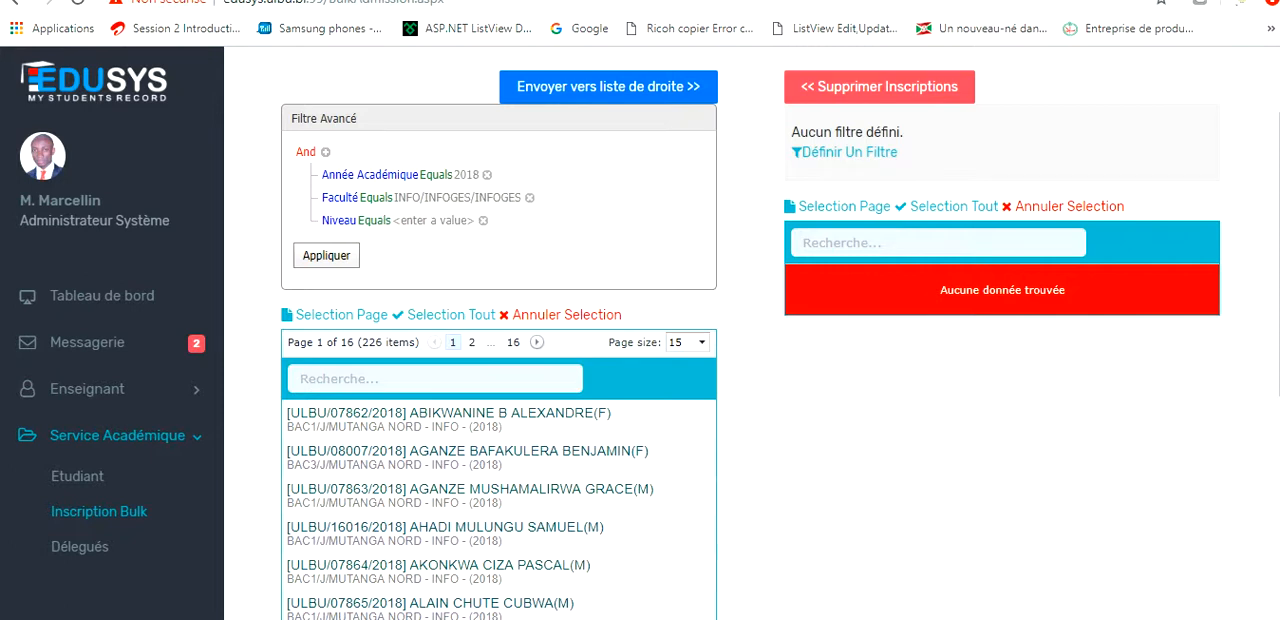
left_click(425, 221)
left_click(459, 221)
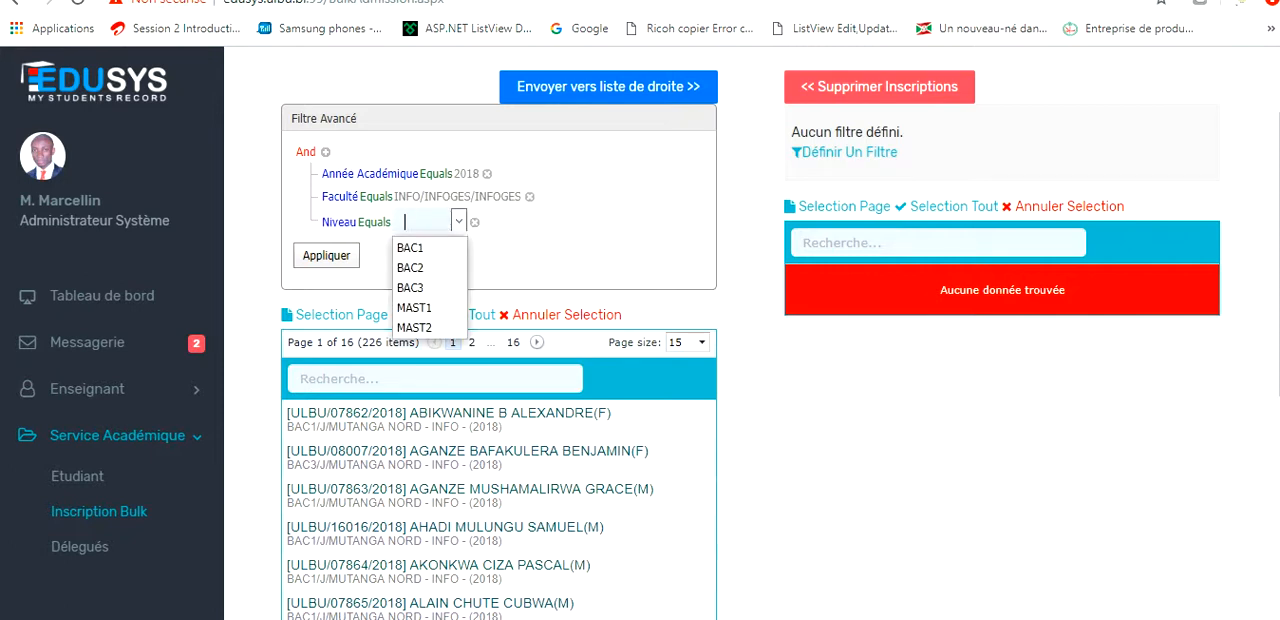
left_click(413, 248)
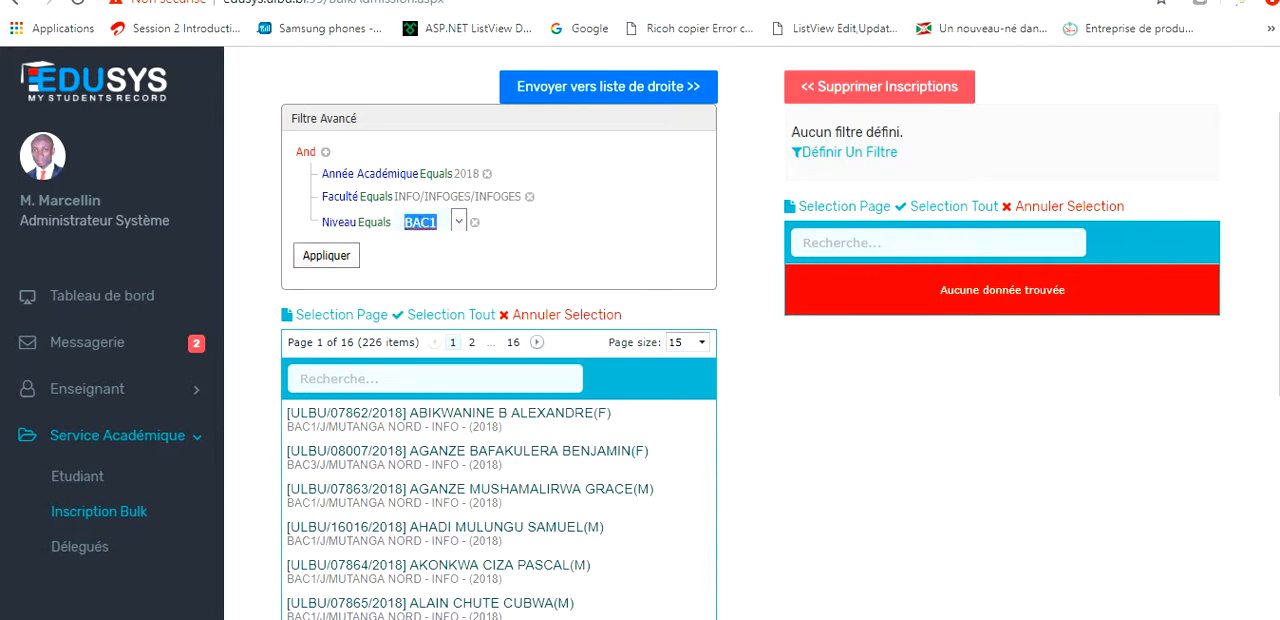
left_click(326, 256)
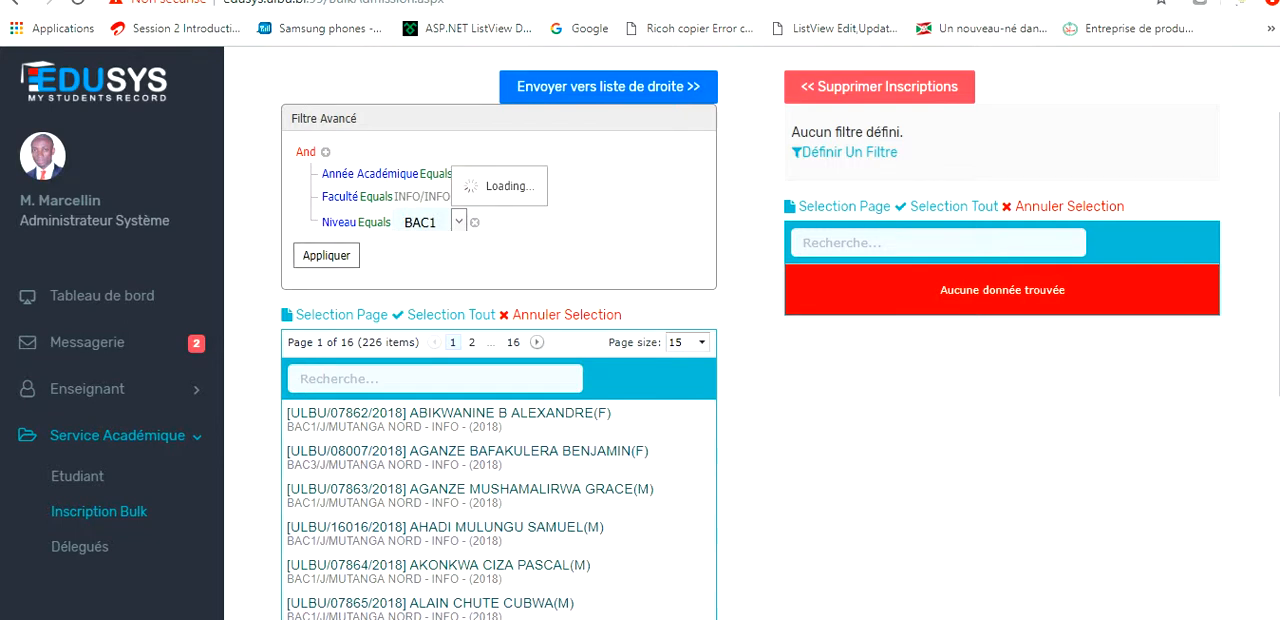
left_click(326, 256)
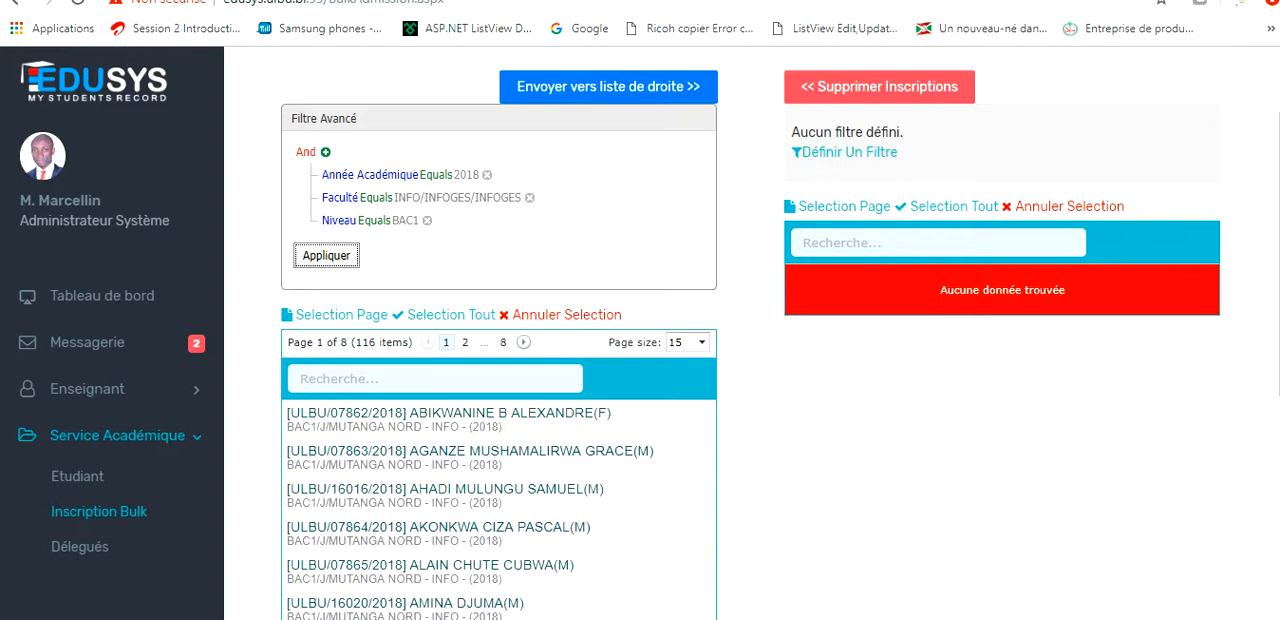
Add a Campus Equals MUTANGA NORD condition to the student list's advanced filter and apply it.
left_click(326, 152)
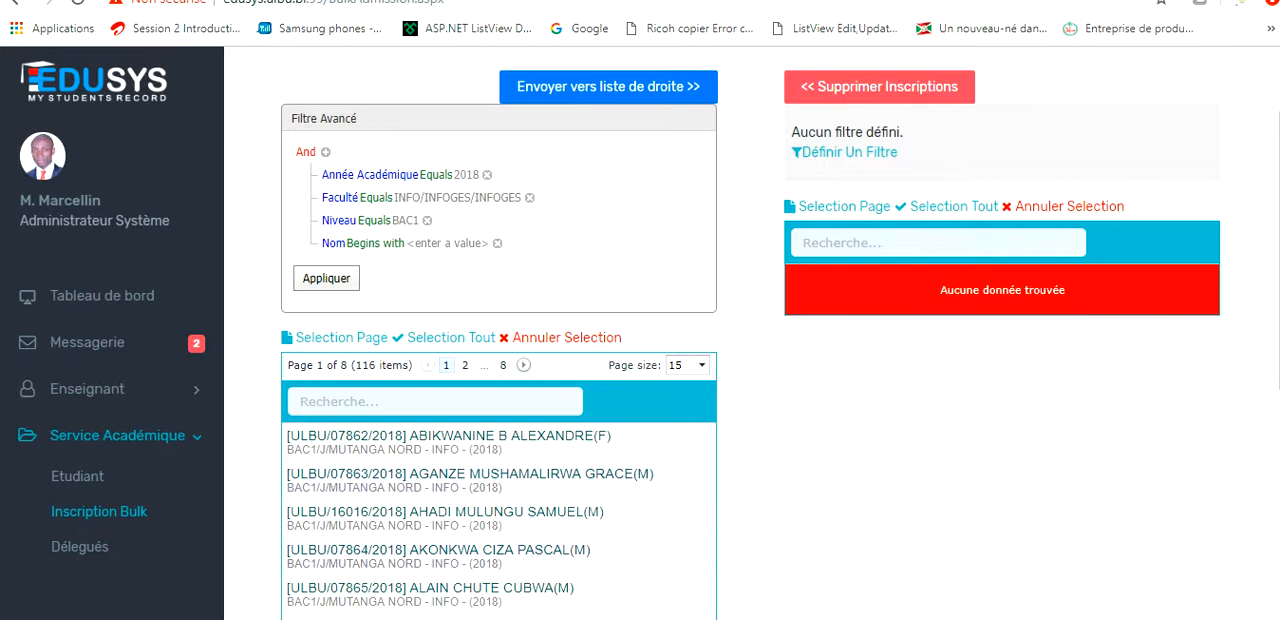
left_click(333, 244)
left_click(350, 381)
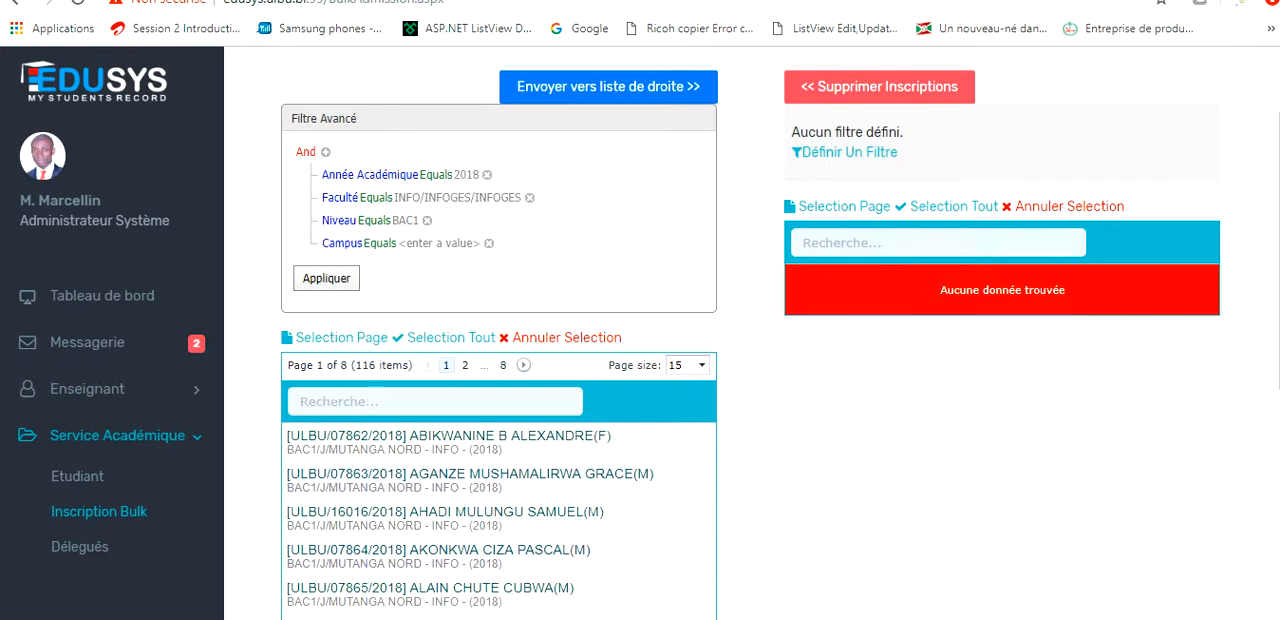
left_click(430, 243)
left_click(464, 243)
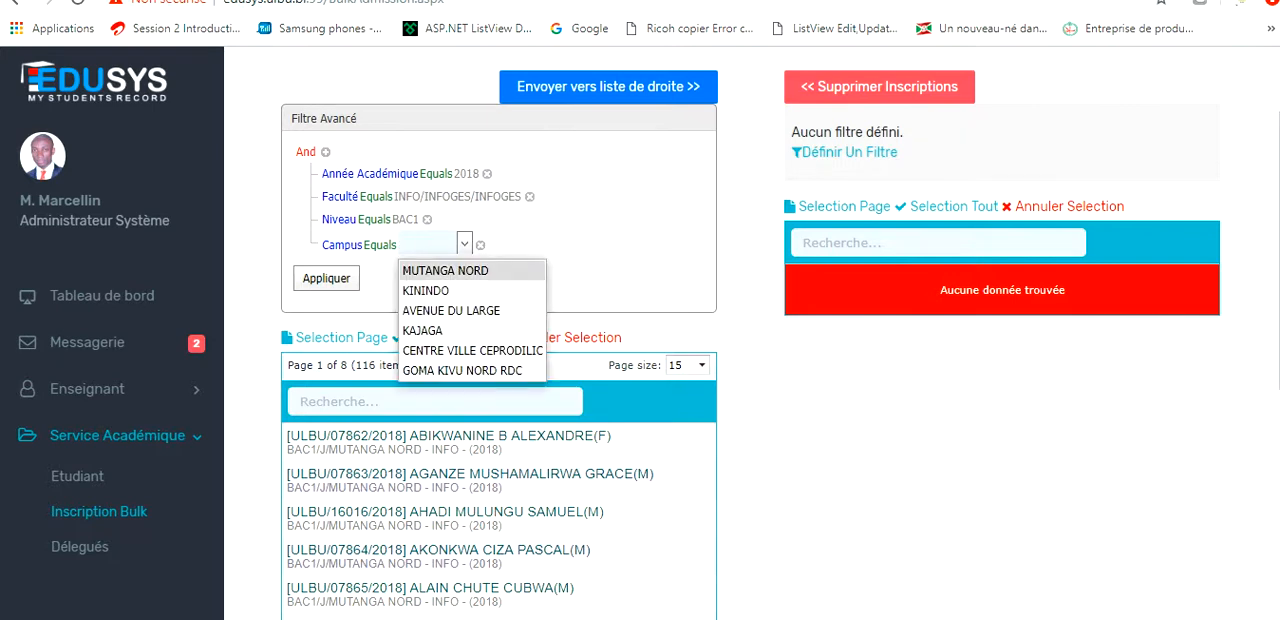
left_click(446, 271)
left_click(326, 278)
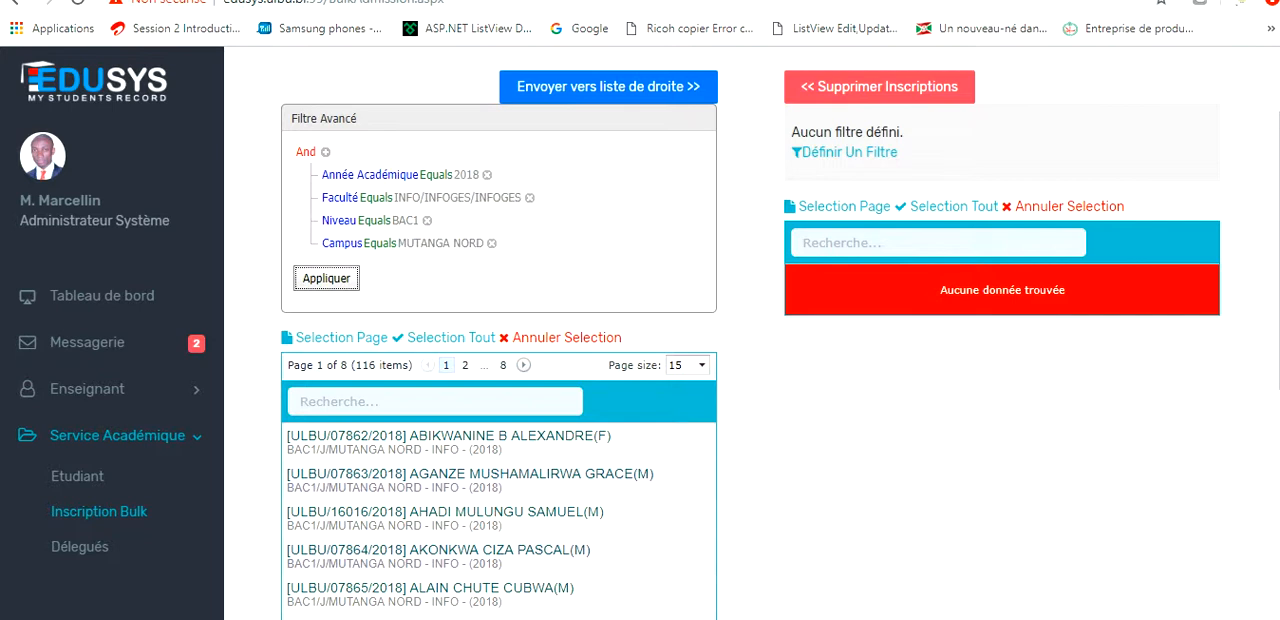
Open the Créer Inscription form for sending students from the filtered list to enrolment.
scroll(750, 330, "down", 3)
scroll(750, 330, "down", 3)
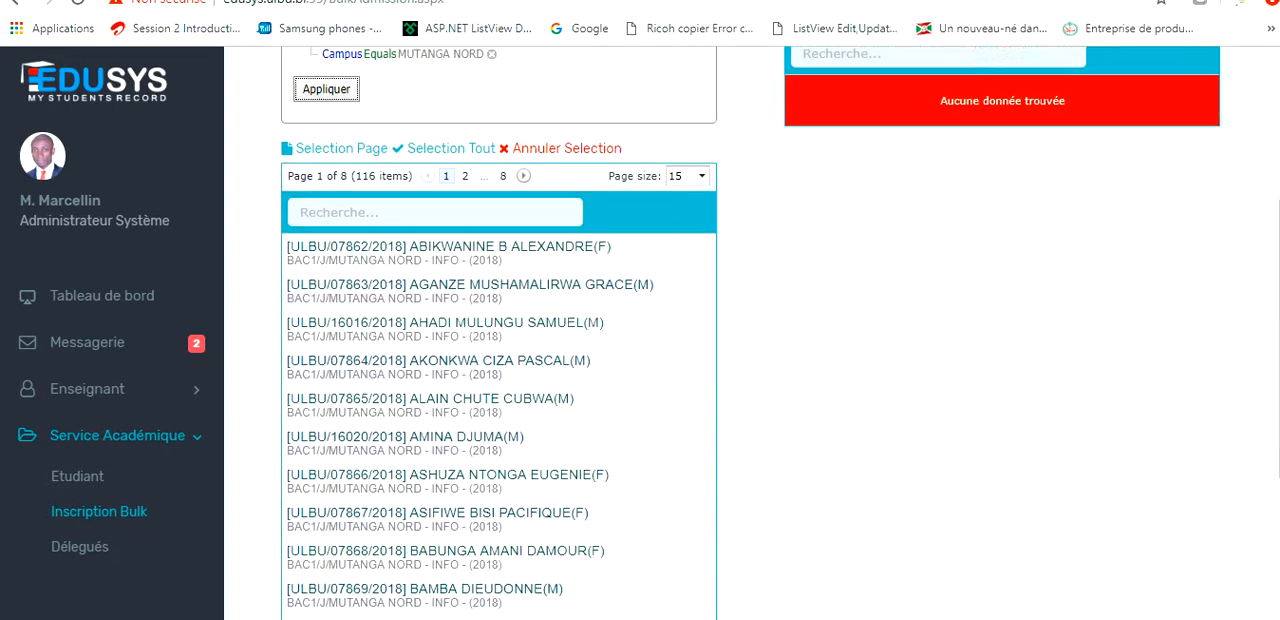
scroll(750, 330, "down", 2)
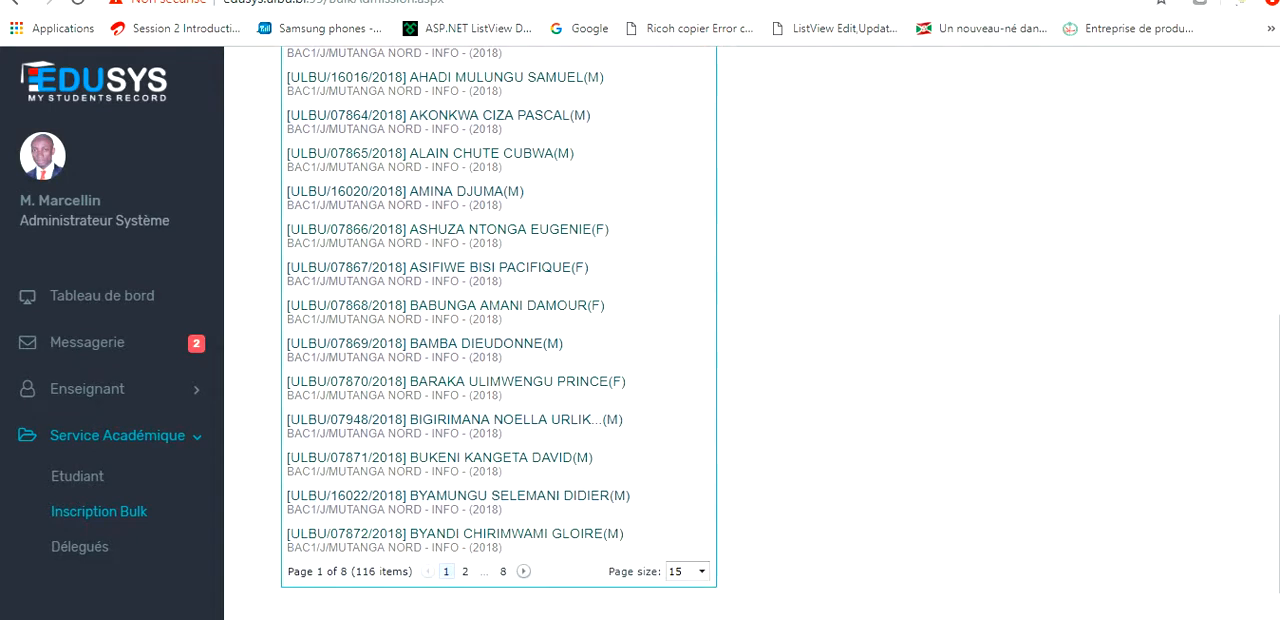
scroll(750, 330, "up", 5)
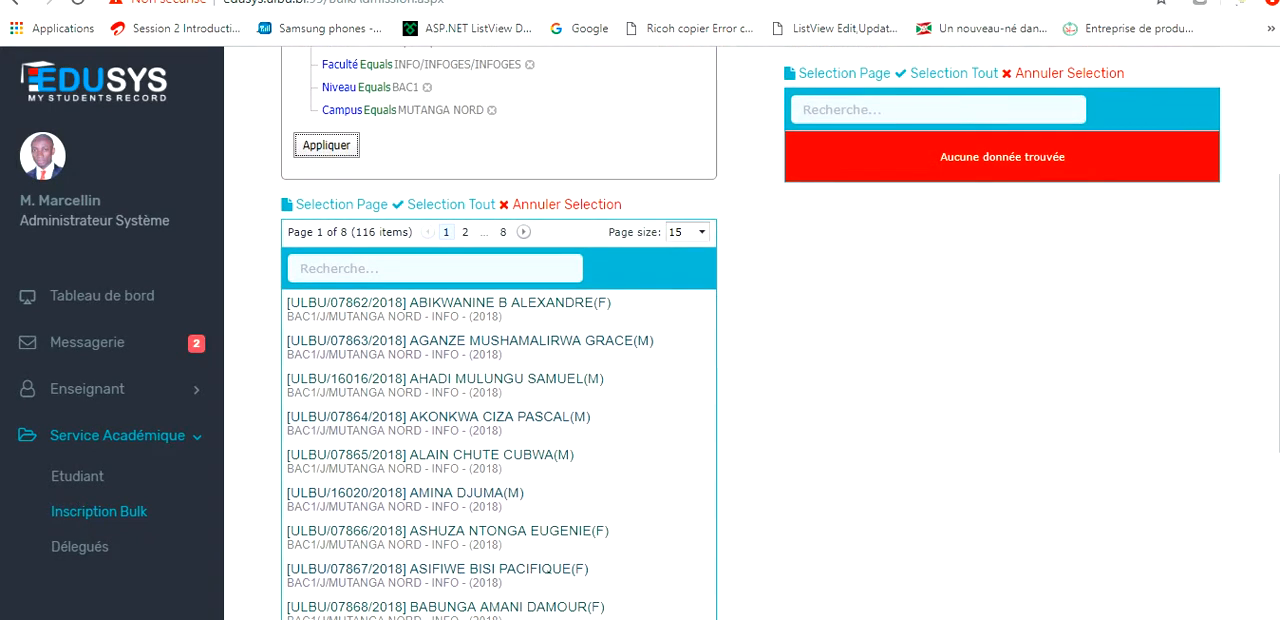
scroll(750, 330, "up", 3)
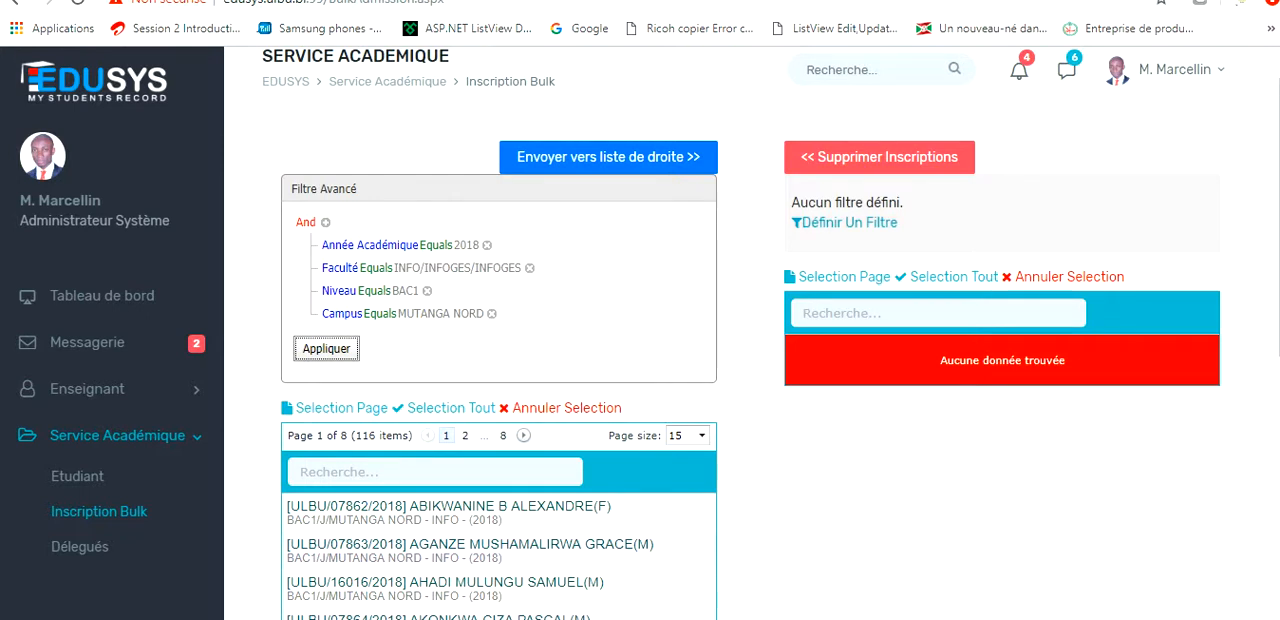
left_click(608, 157)
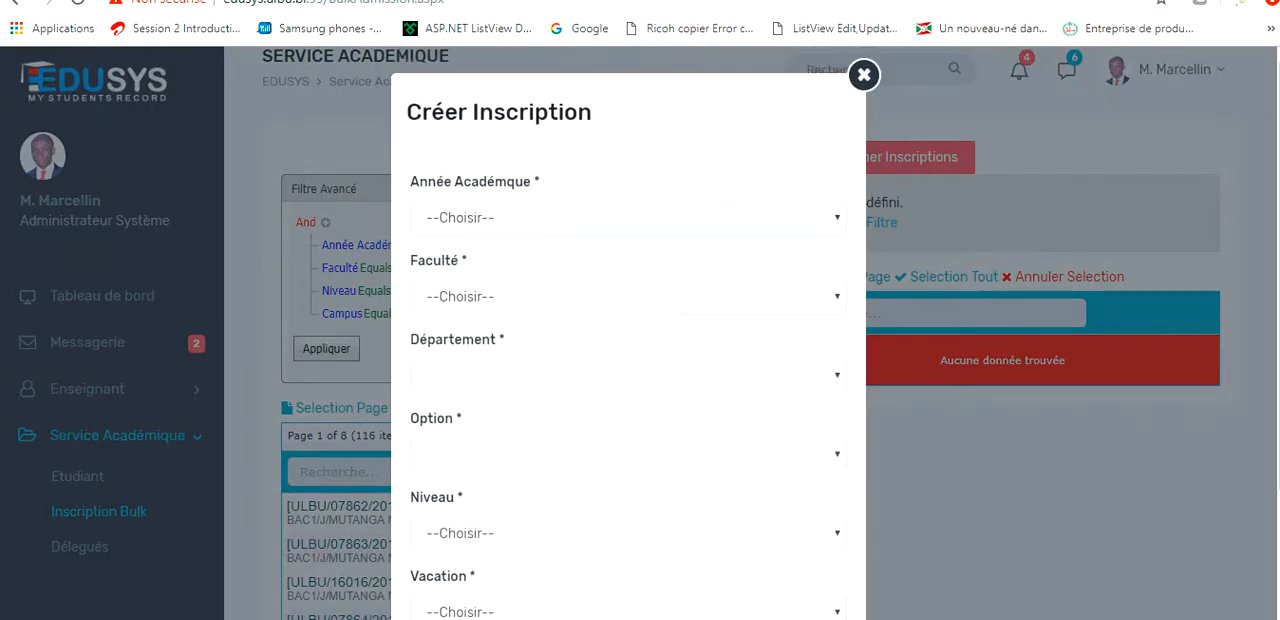
left_click(864, 75)
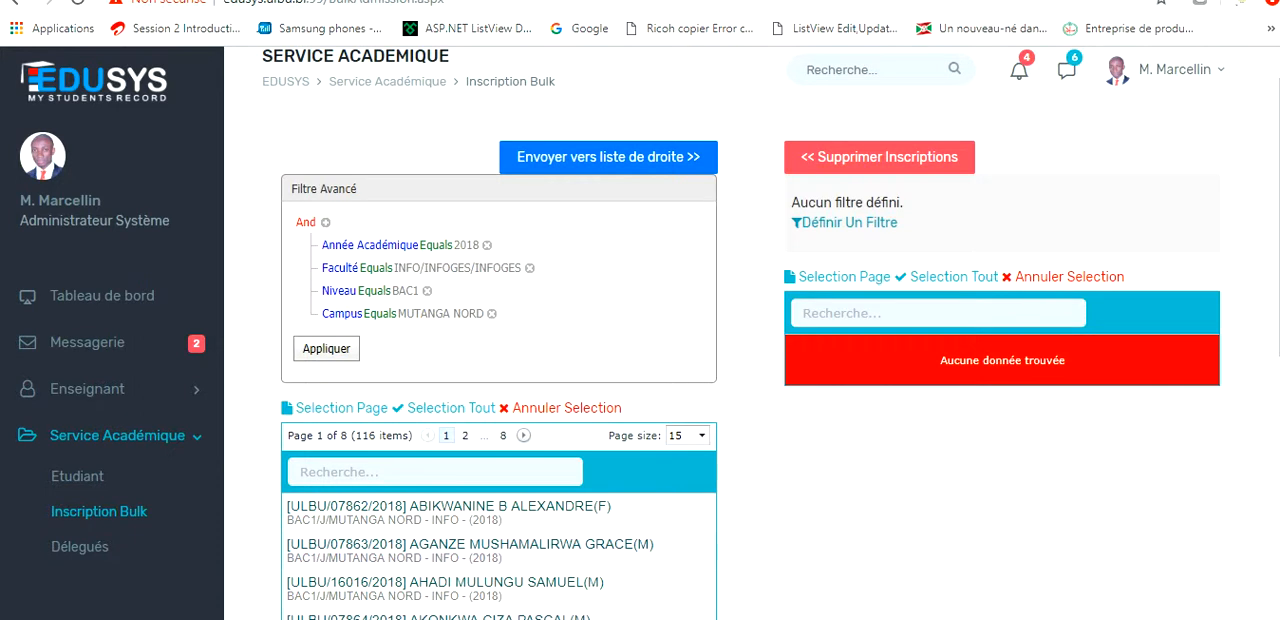
left_click(608, 157)
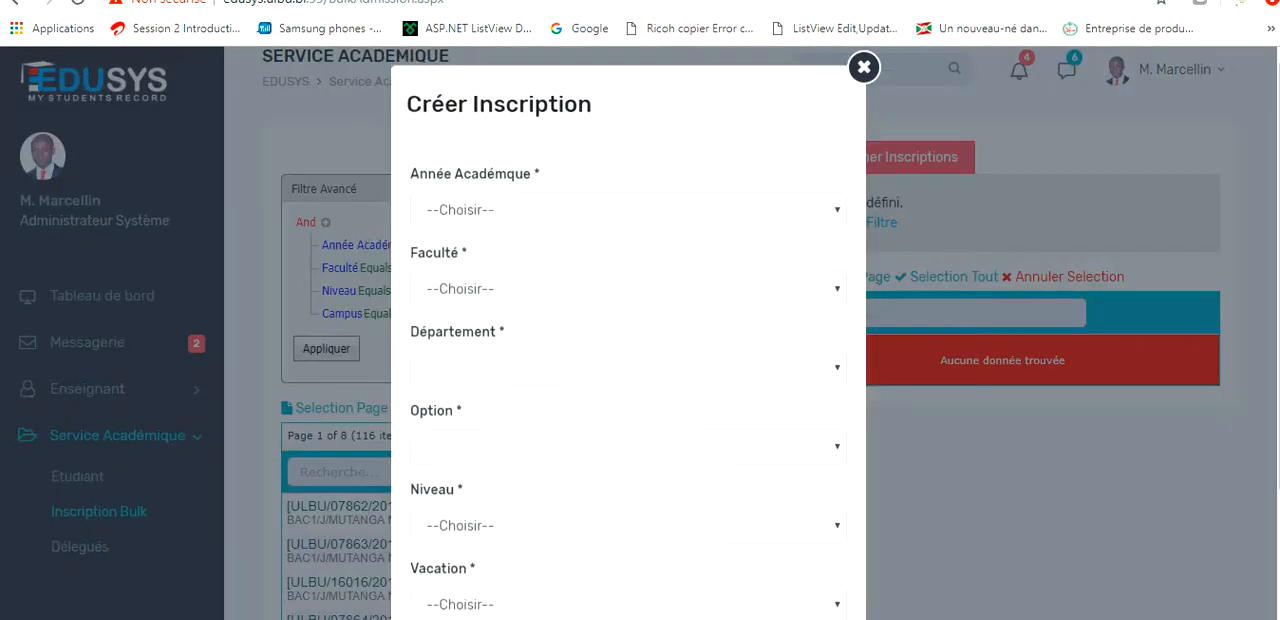
Set the academic year to 2019 and the faculty to INFO in the Créer Inscription form.
left_click(628, 218)
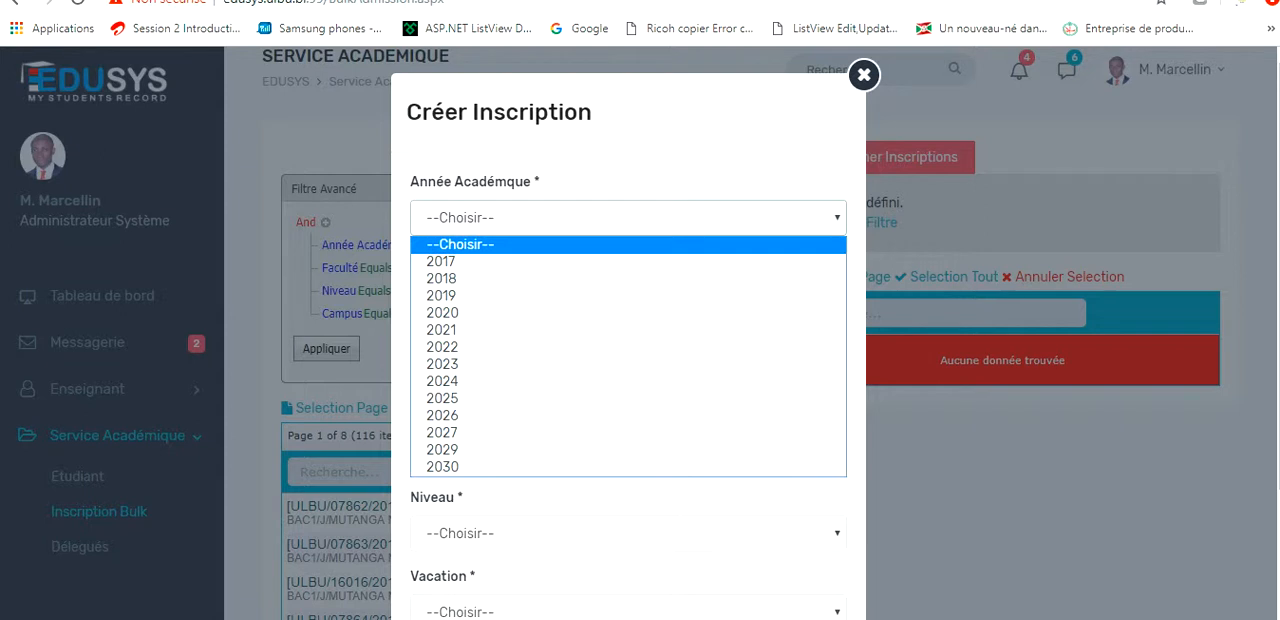
key("Return")
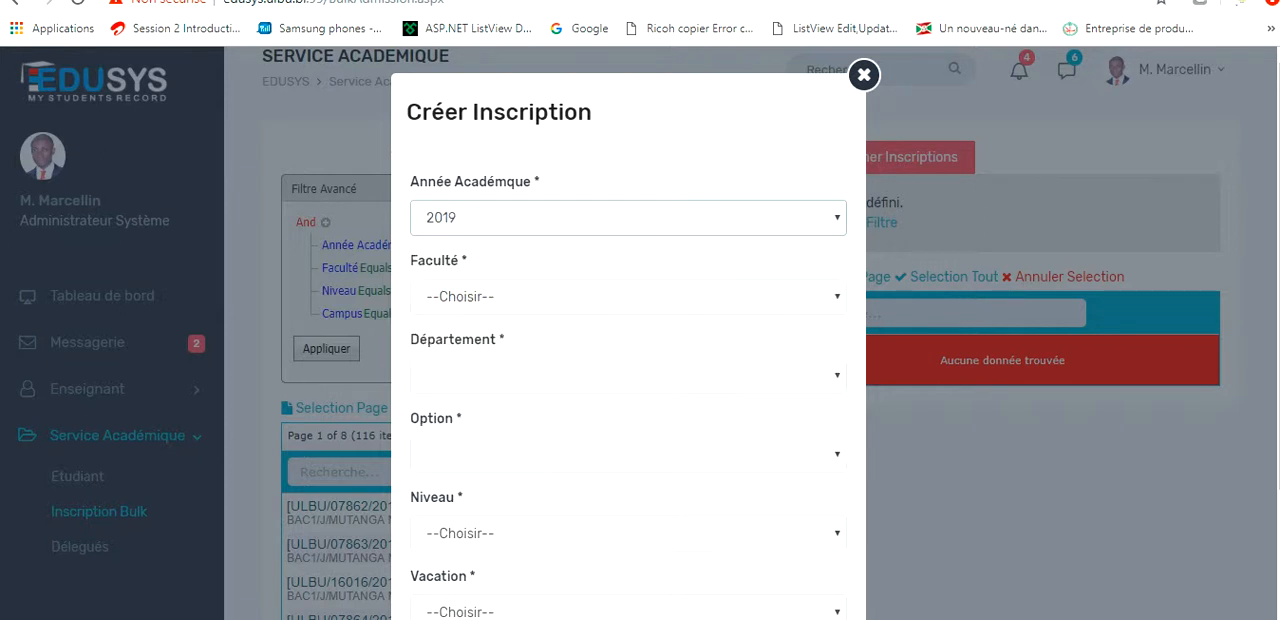
left_click(628, 297)
key("Down")
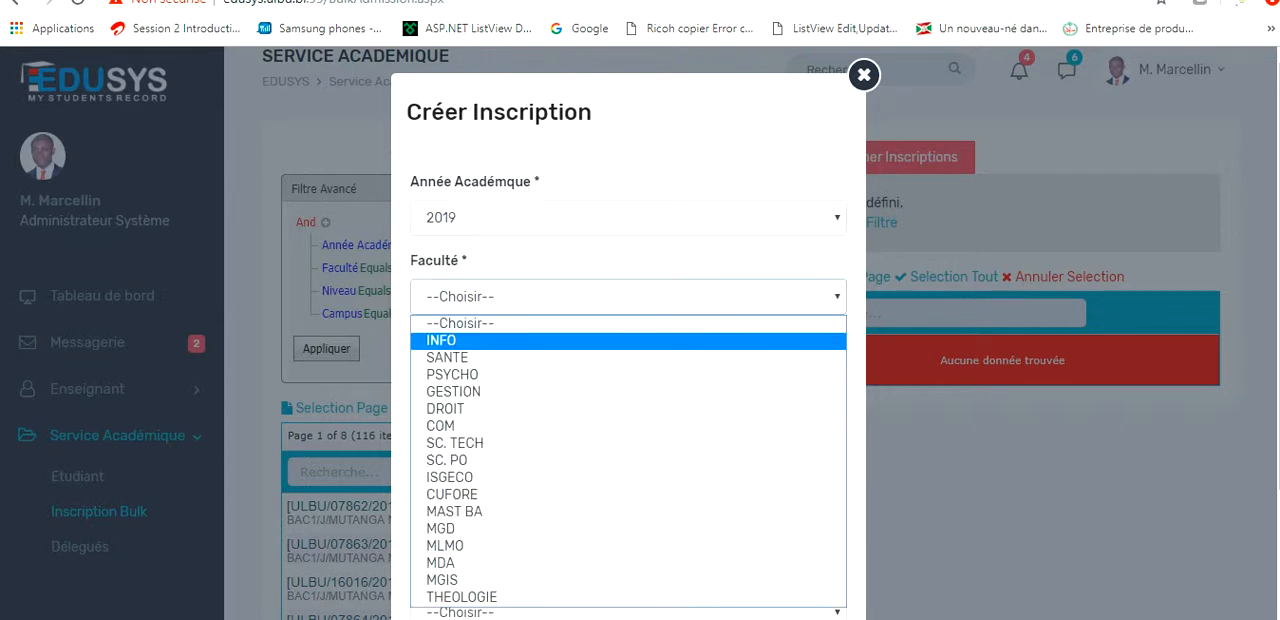
key("Return")
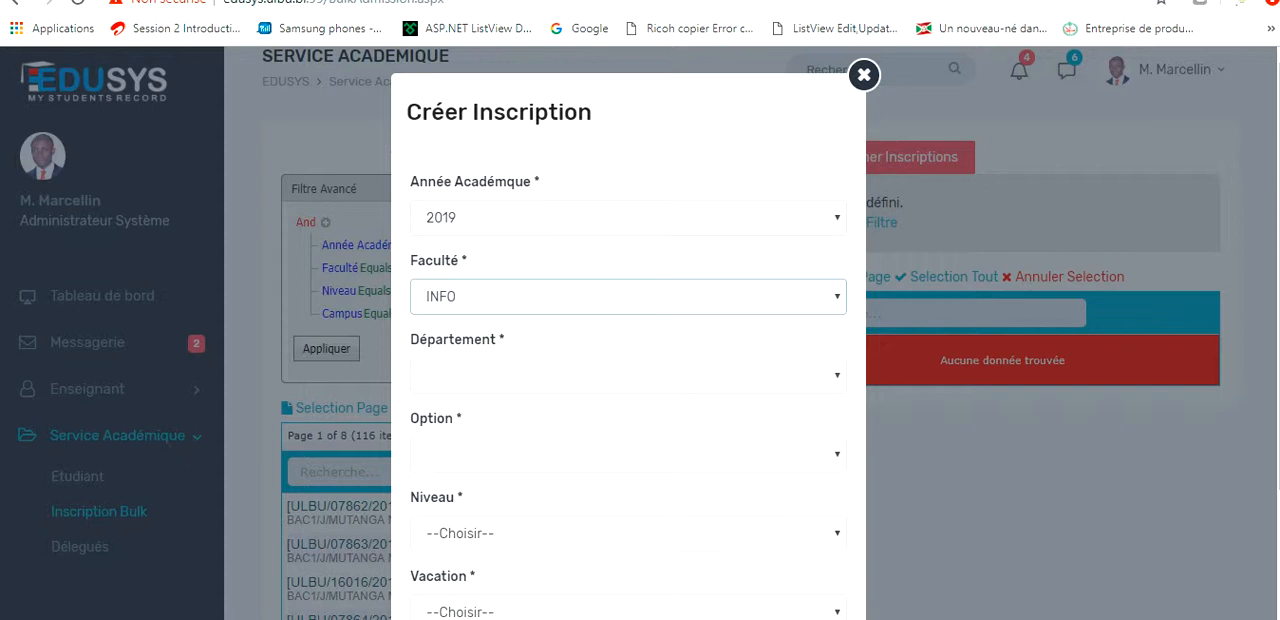
Choose INFOGES as both the Département and the Option in the Créer Inscription form.
left_click(628, 376)
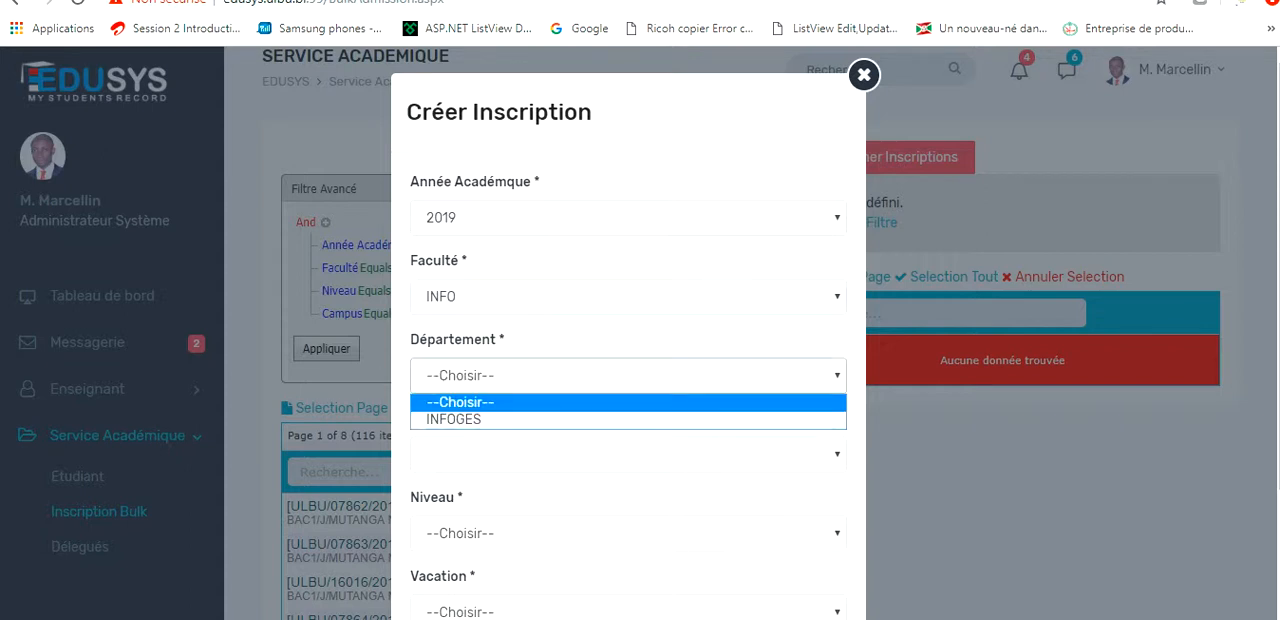
left_click(628, 420)
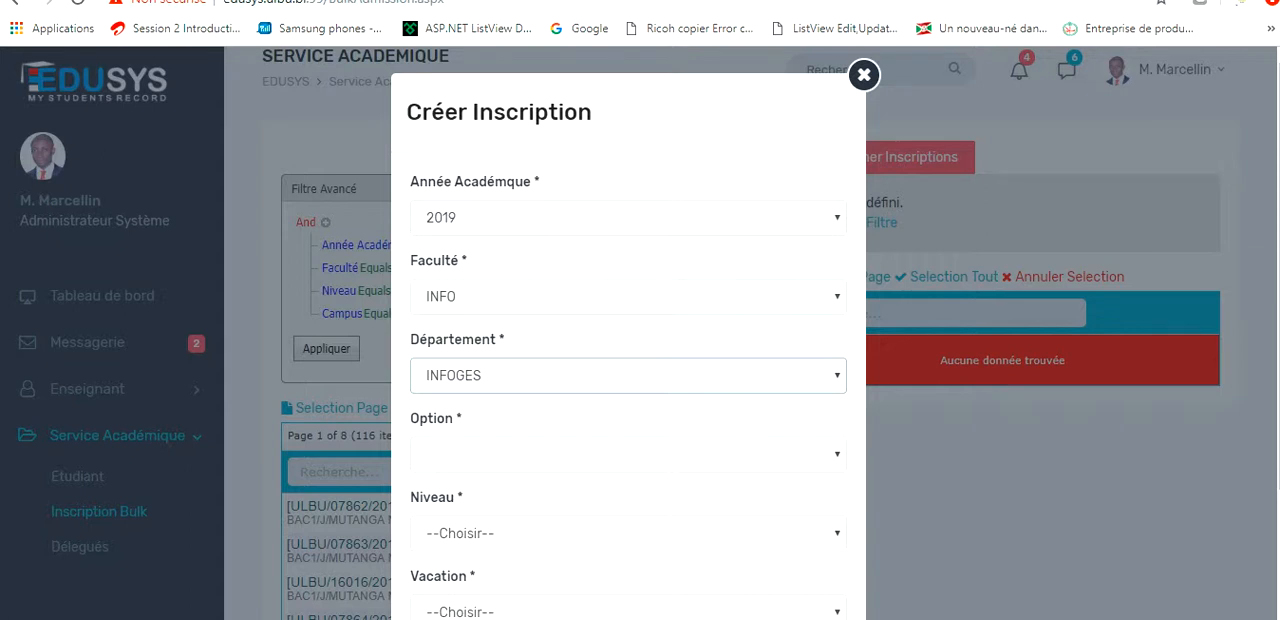
left_click(628, 454)
left_click(628, 498)
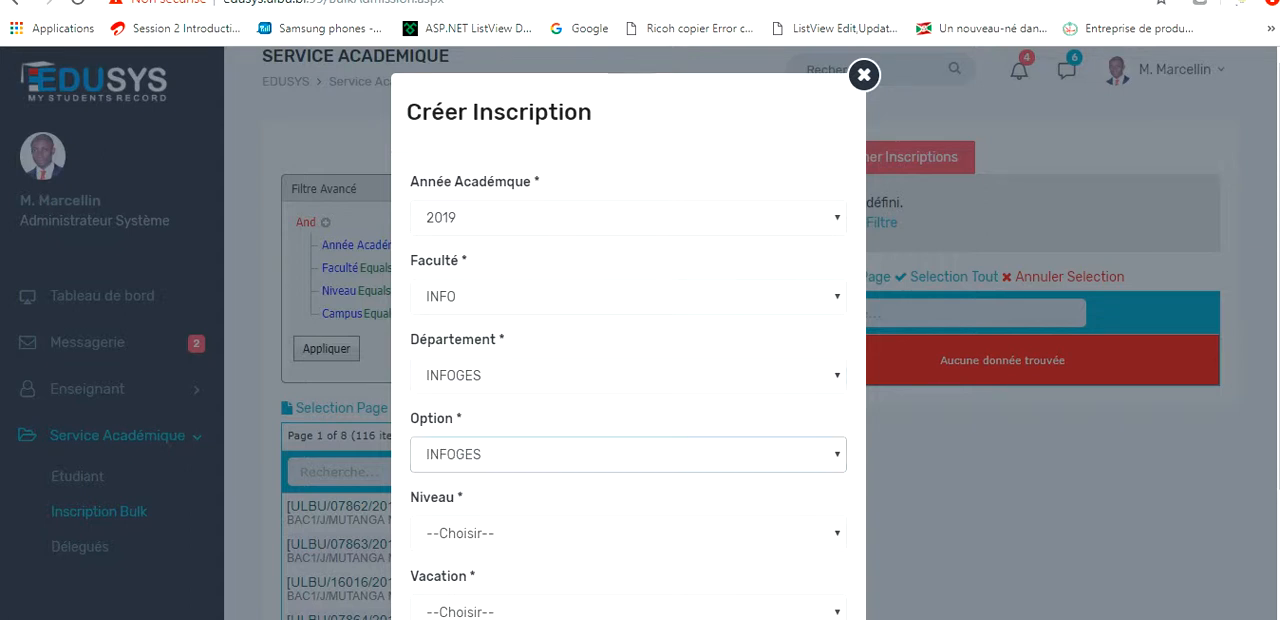
Set the Niveau to BAC2 and the Vacation to Jour for the new enrolments.
scroll(628, 330, "down", 2)
left_click(628, 345)
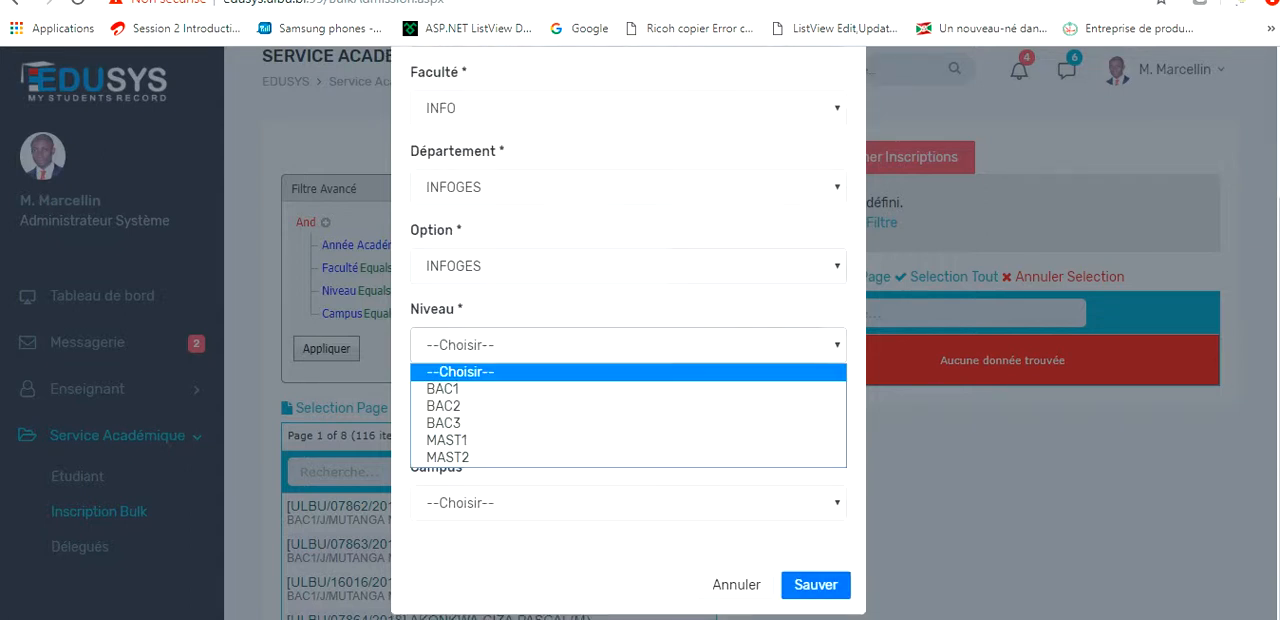
left_click(628, 406)
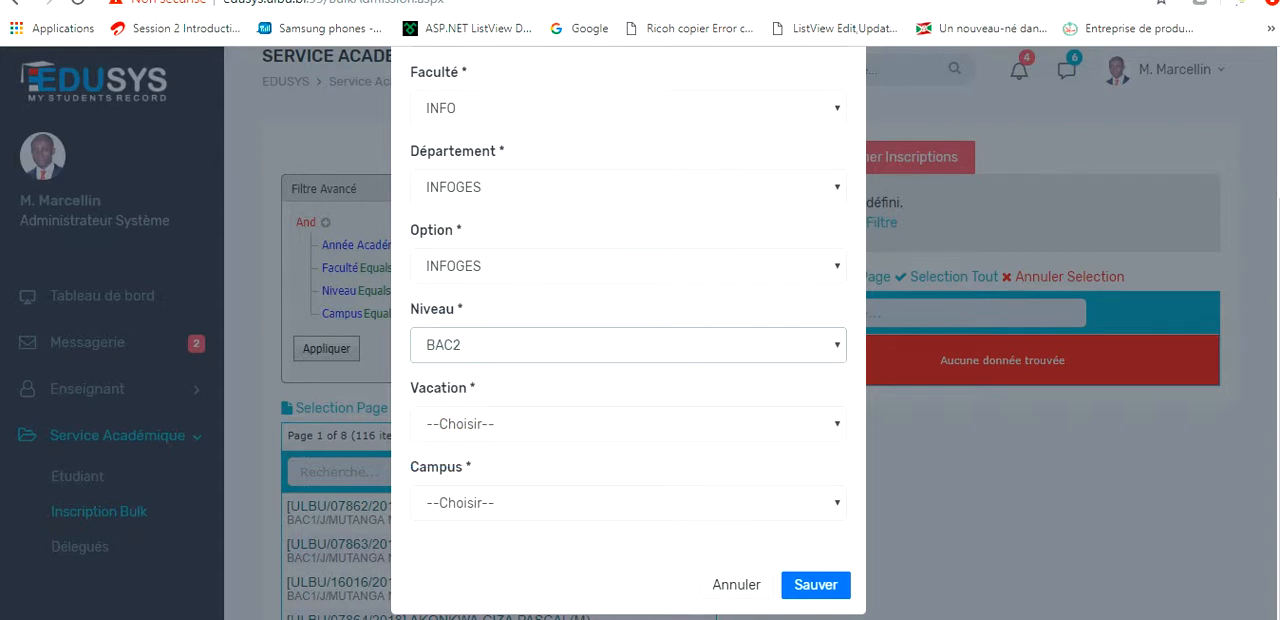
left_click(628, 424)
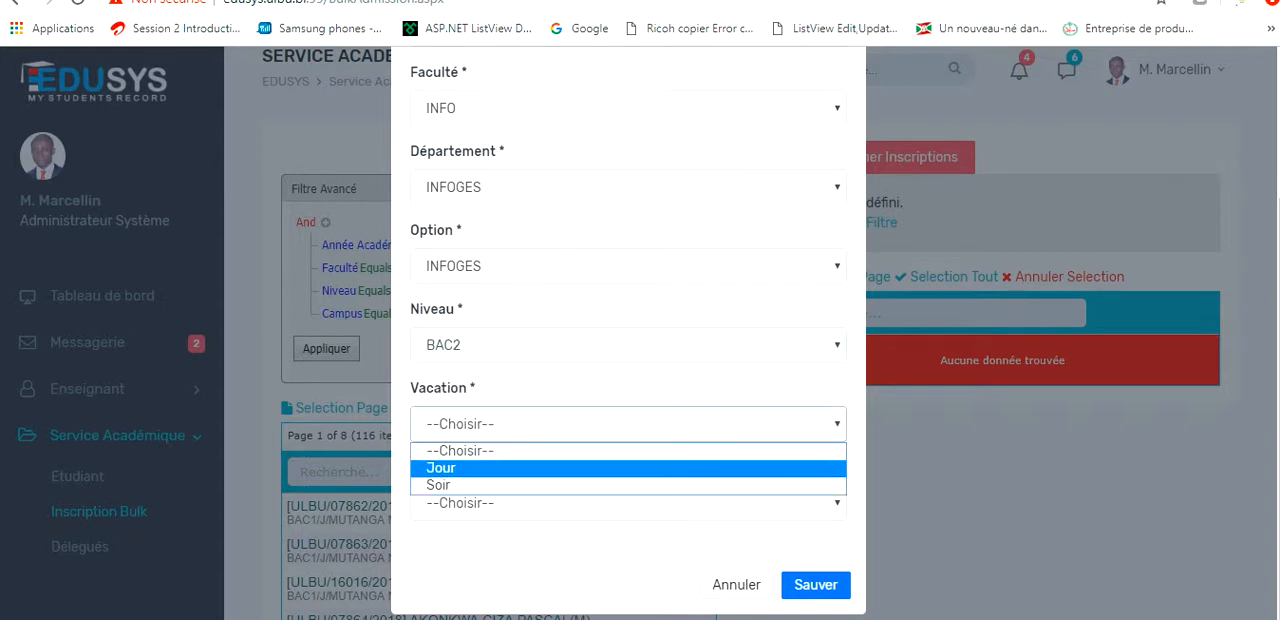
left_click(440, 468)
Set the Campus to MUTANGA NORD and save the Créer Inscription form.
left_click(628, 502)
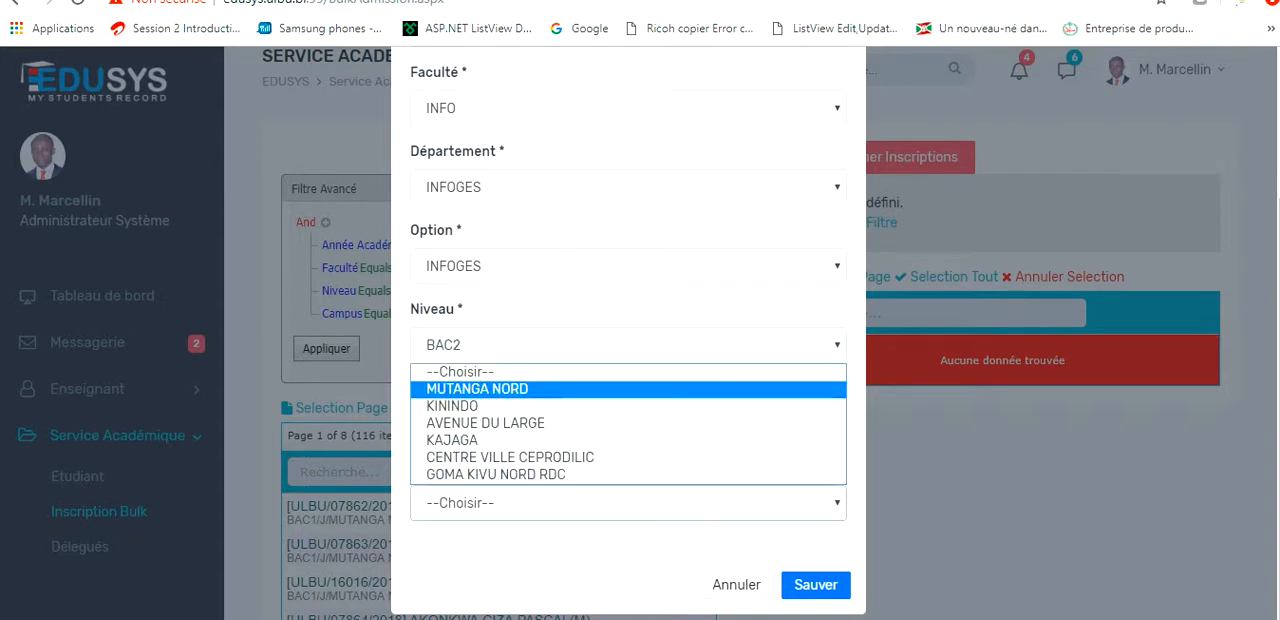
left_click(477, 389)
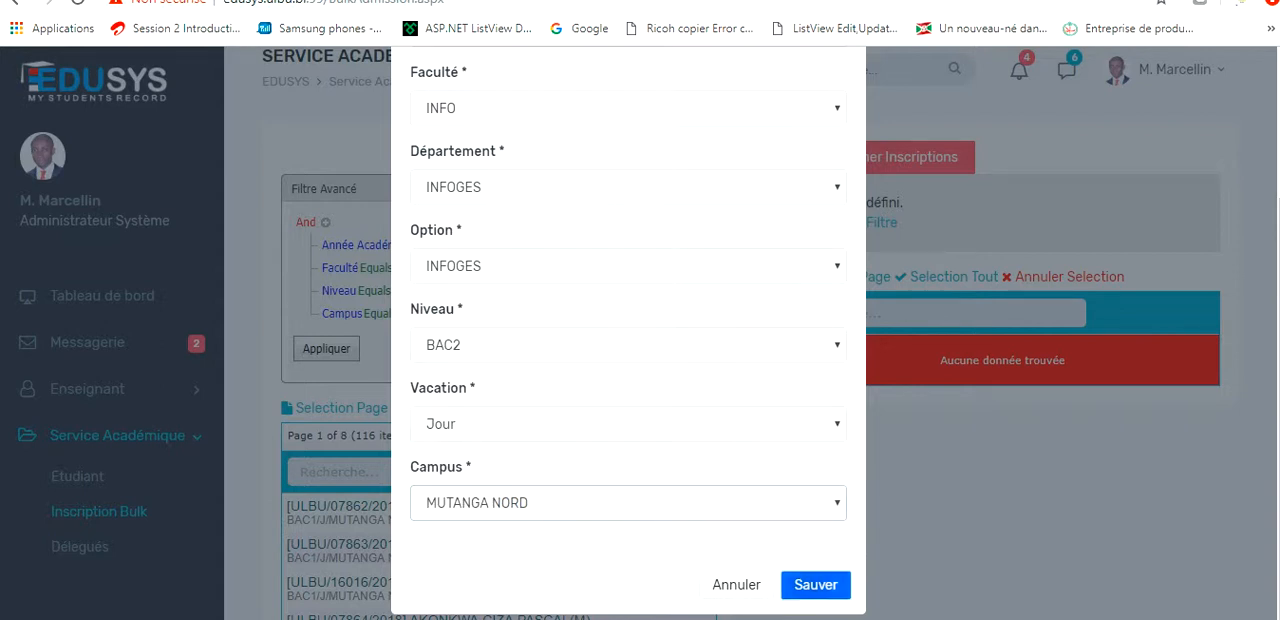
left_click(815, 584)
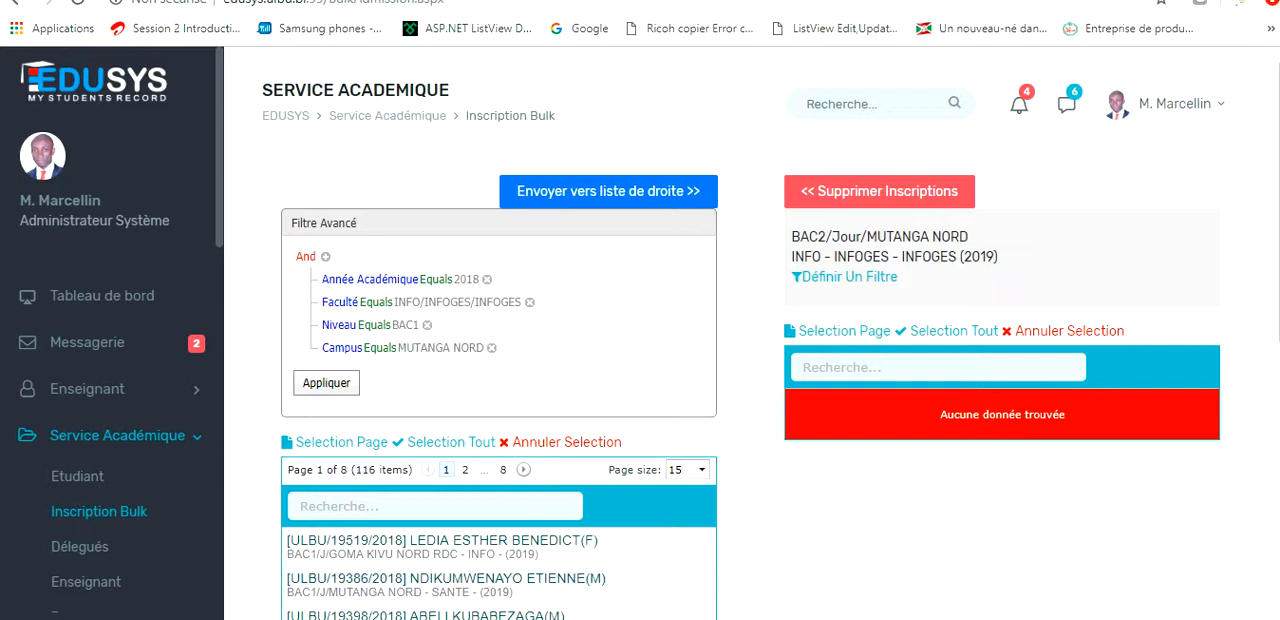
Reapply the advanced filter with its year, faculty, level and campus conditions to the student list.
scroll(750, 400, "down", 2)
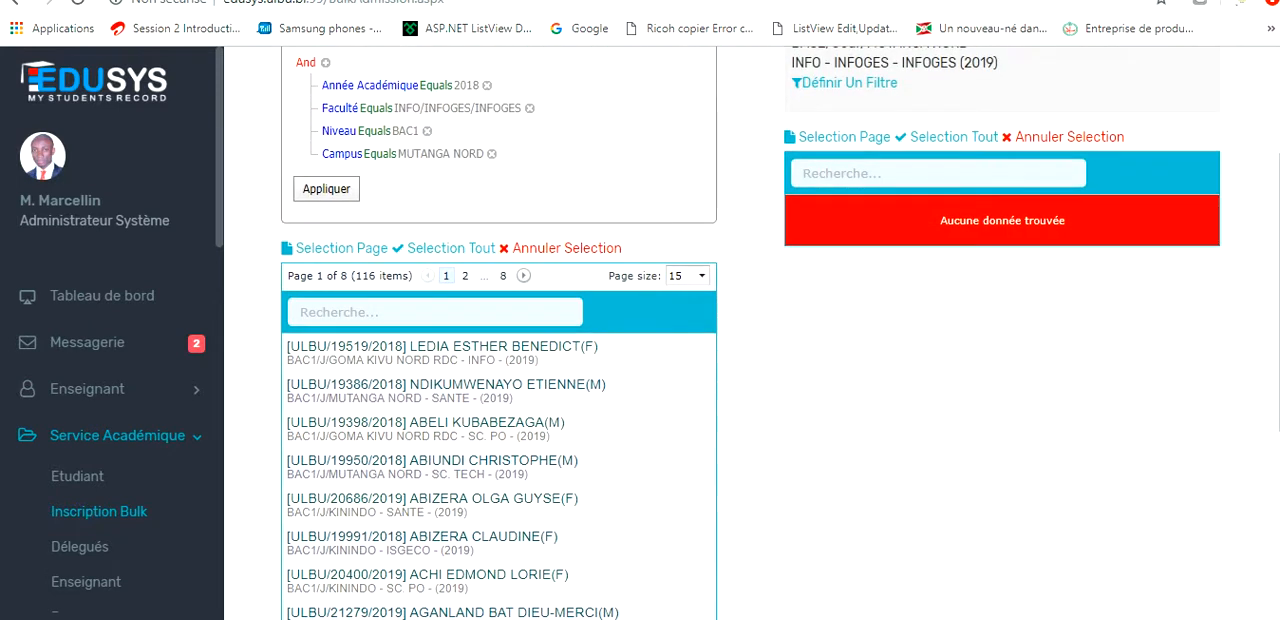
scroll(750, 333, "up", 1)
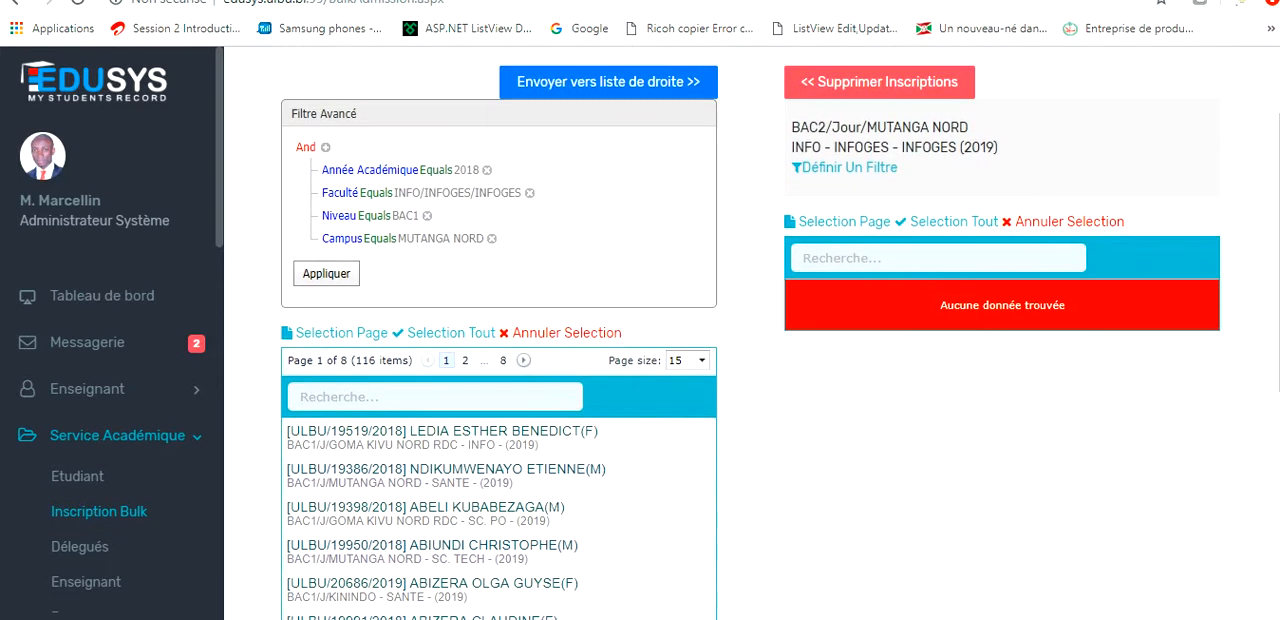
left_click(326, 273)
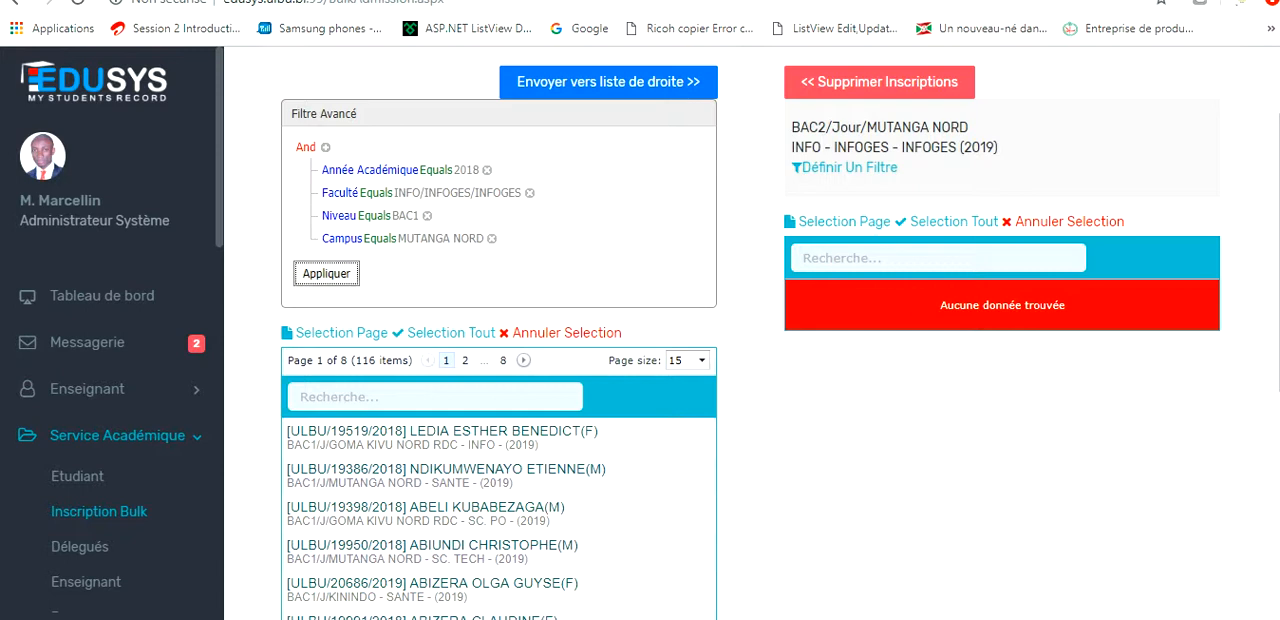
left_click(326, 273)
Examine whether the students listed on the first page match the advanced filter's faculty, level and campus conditions.
scroll(750, 400, "down", 1)
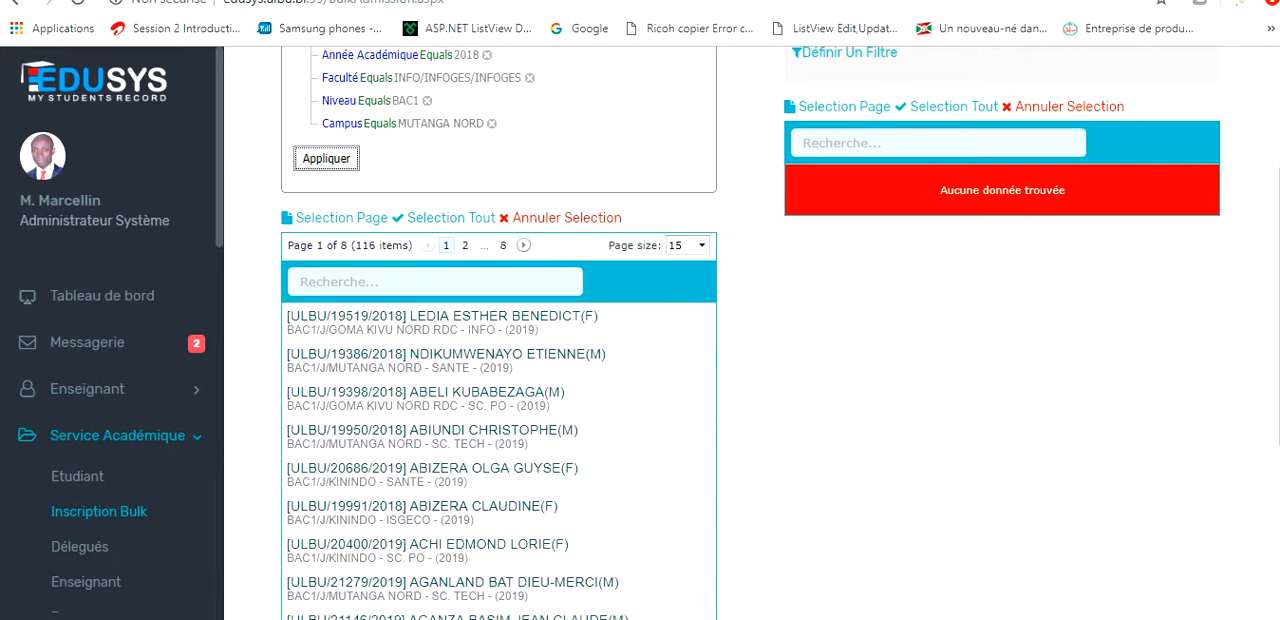
scroll(750, 400, "up", 1)
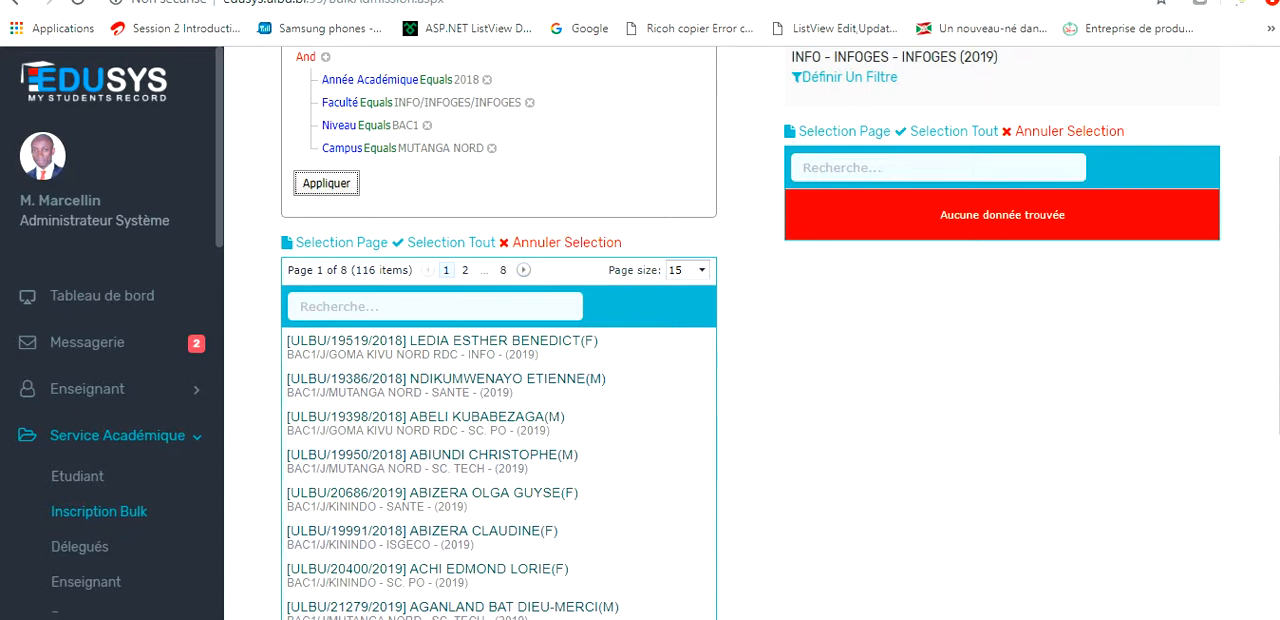
scroll(750, 333, "up", 2)
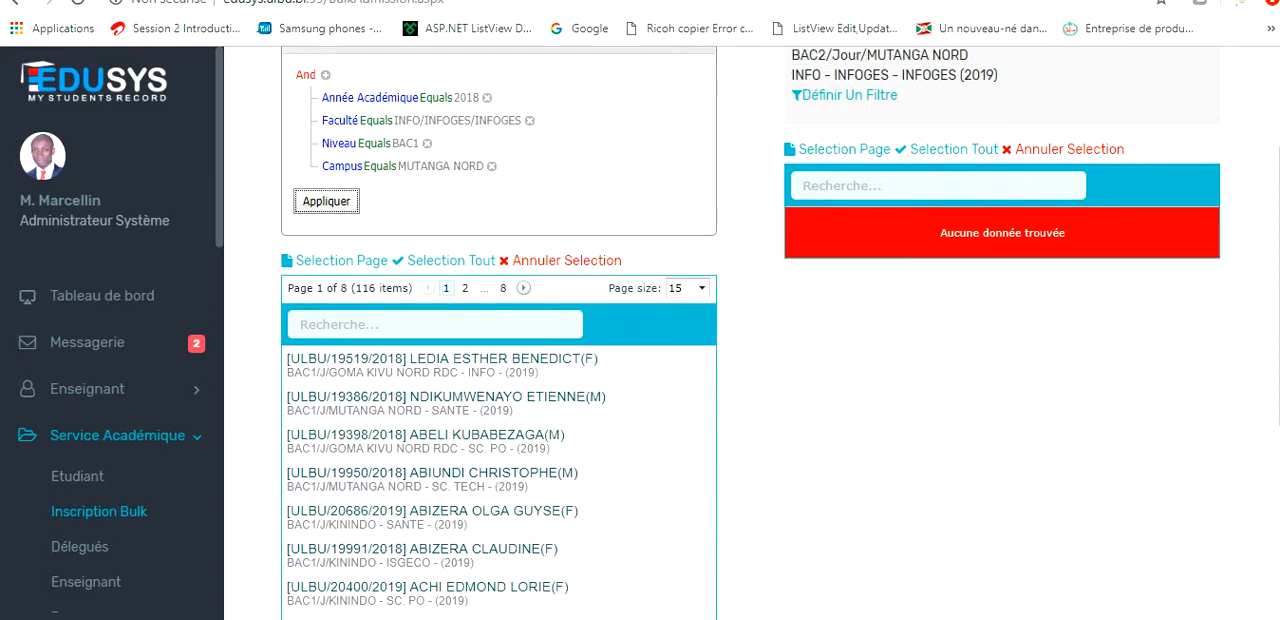
scroll(750, 333, "up", 1)
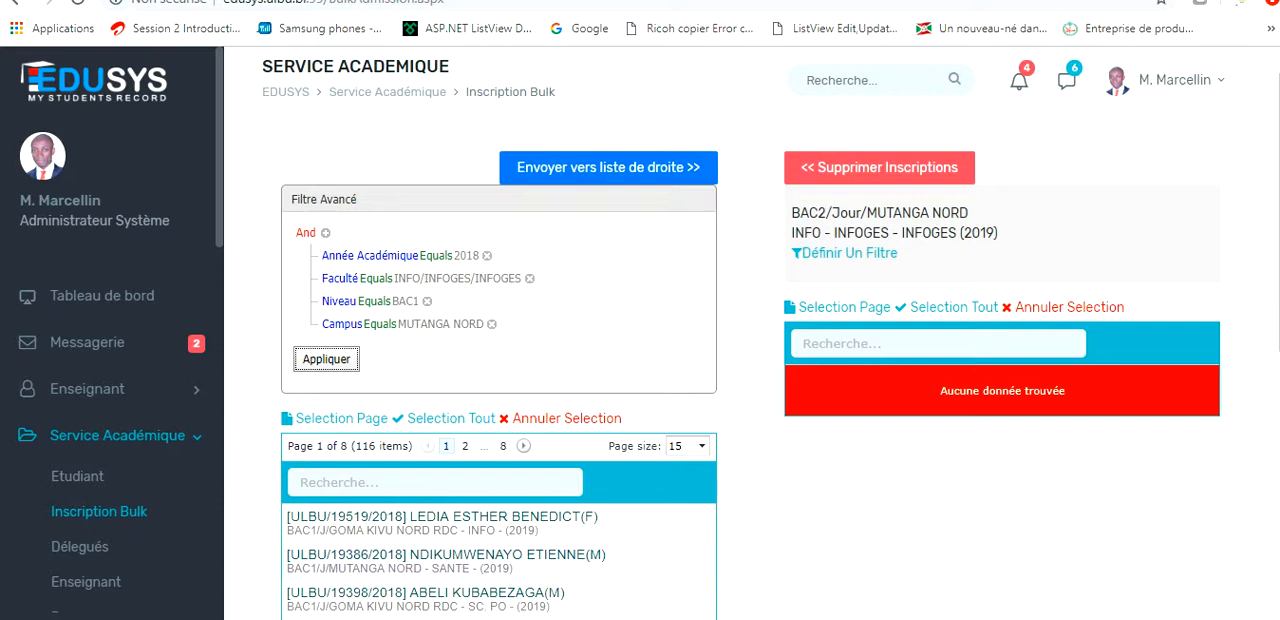
scroll(750, 333, "down", 6)
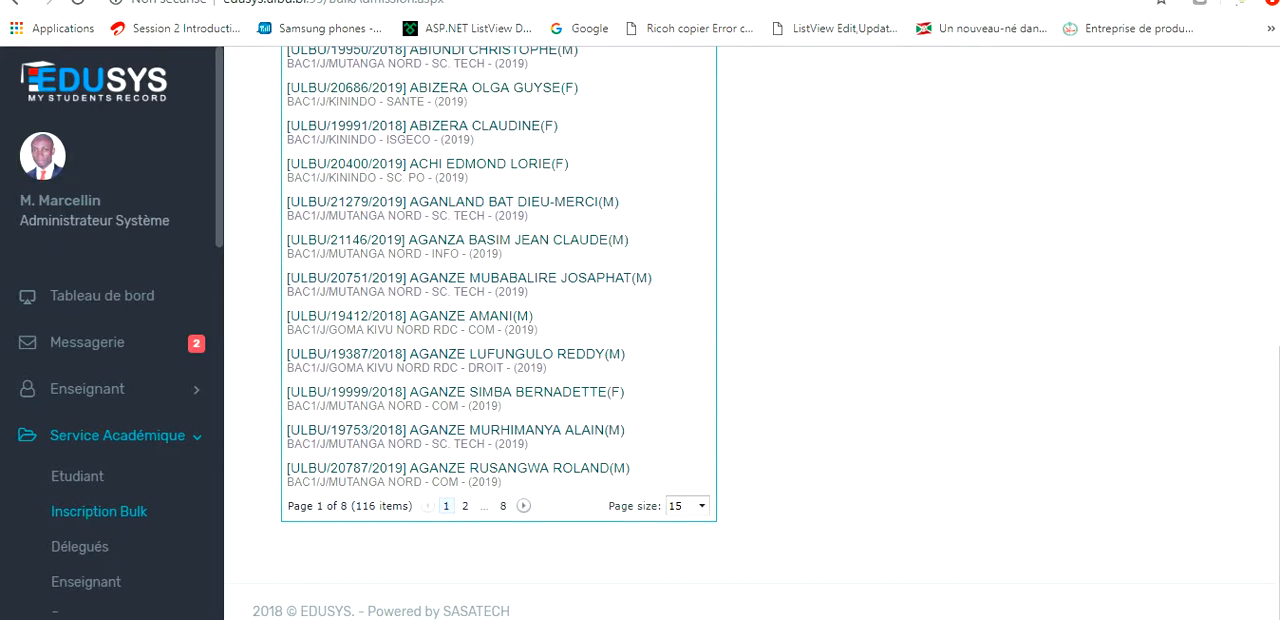
scroll(750, 333, "up", 4)
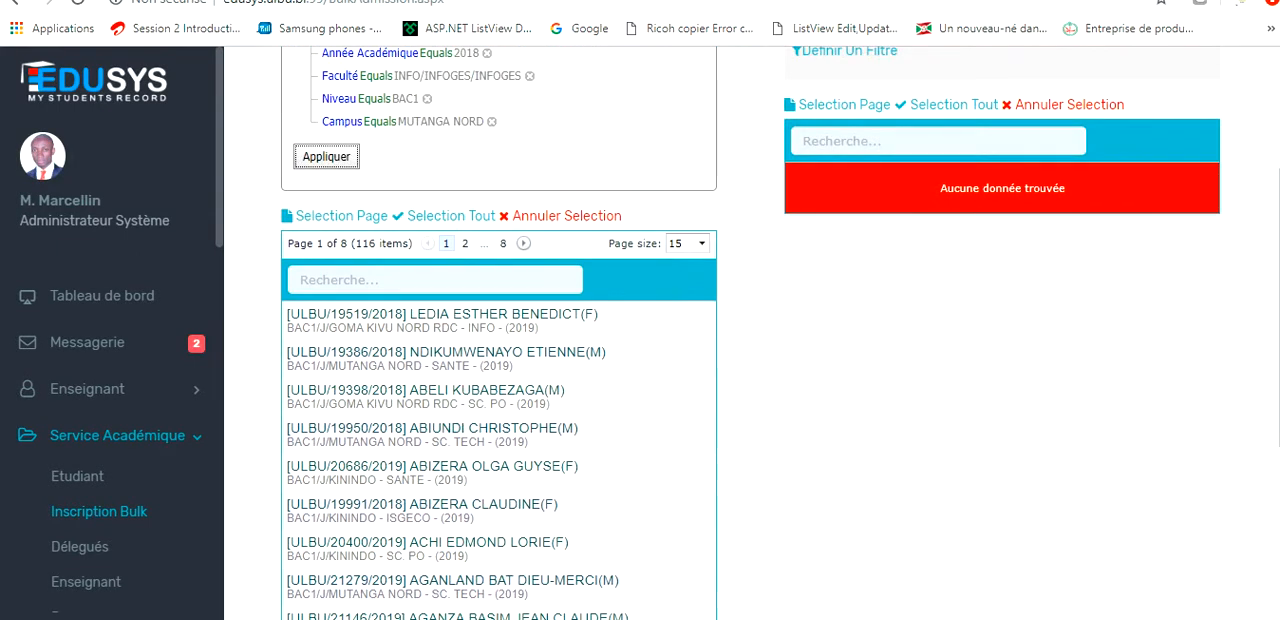
scroll(750, 333, "up", 3)
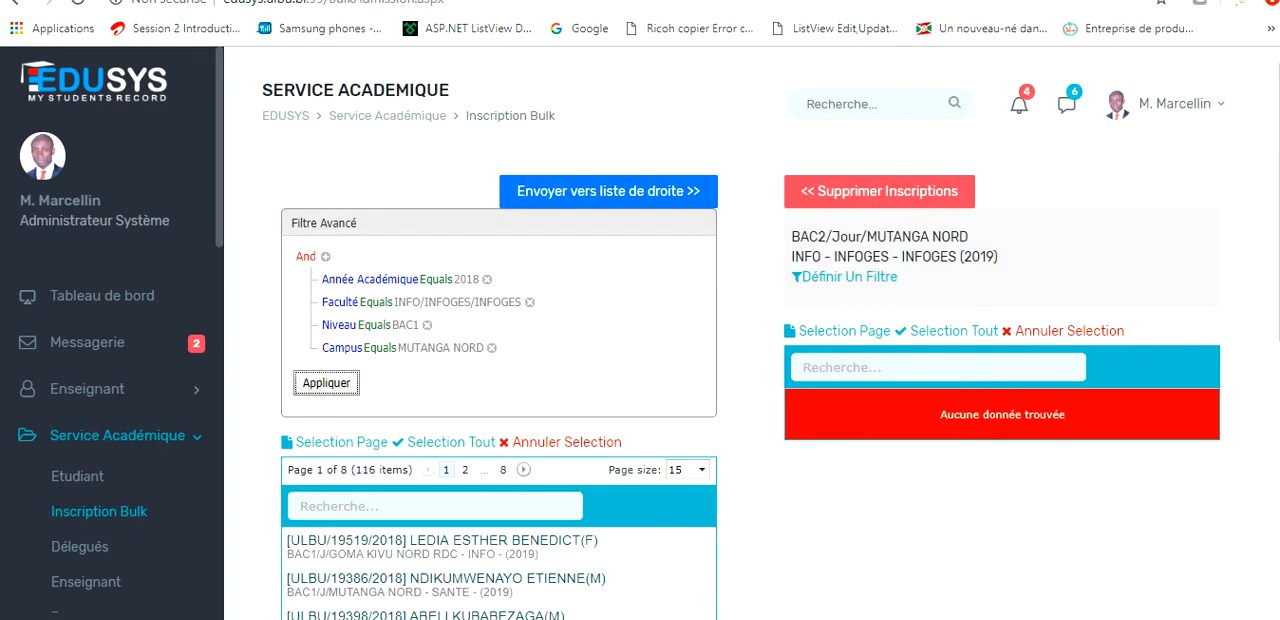
Reload the Inscription Bulk page and open the Créer Inscription form for sending students to enrolment.
key("ctrl+l")
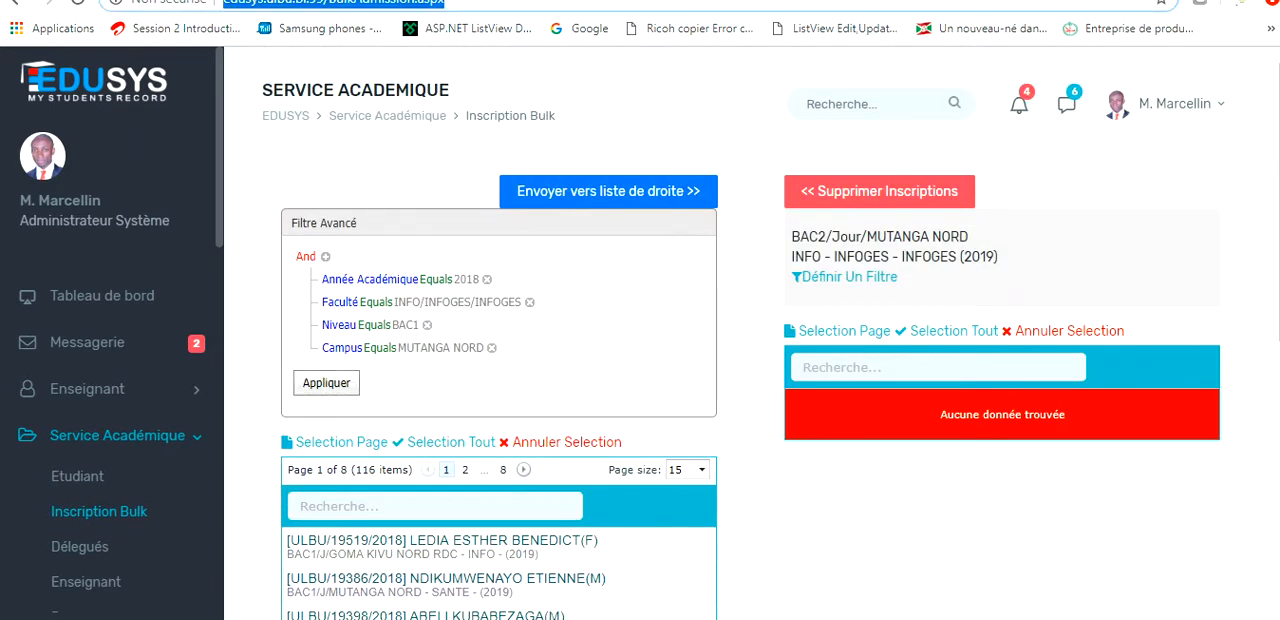
key("Return")
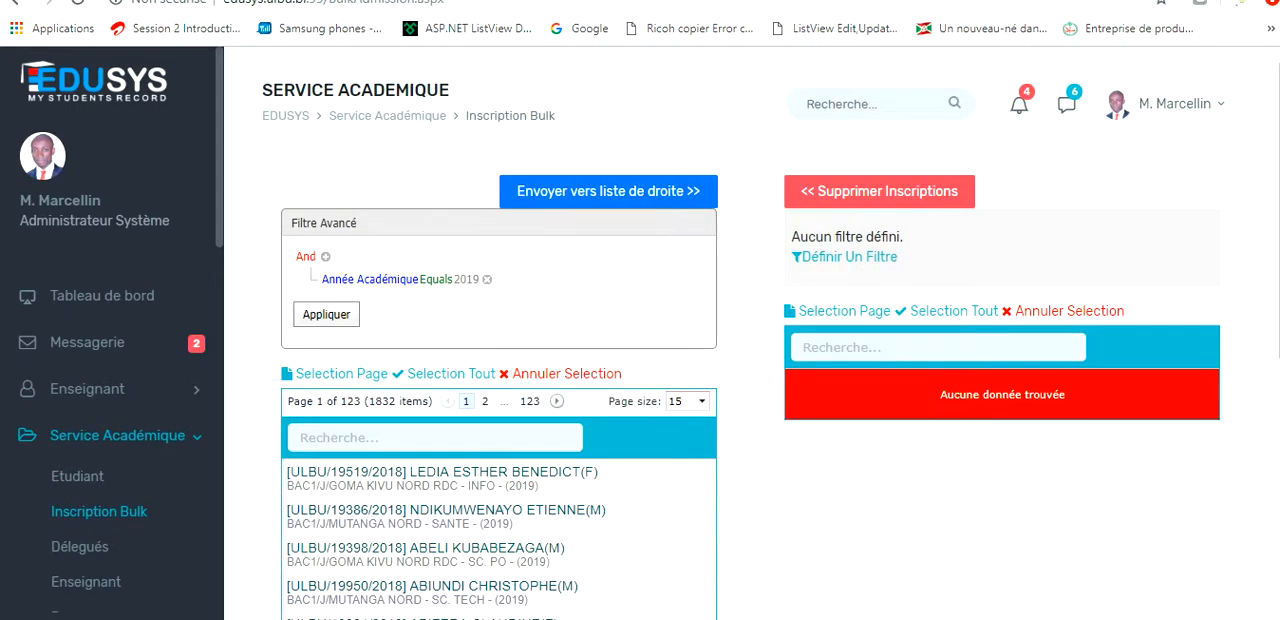
left_click(608, 191)
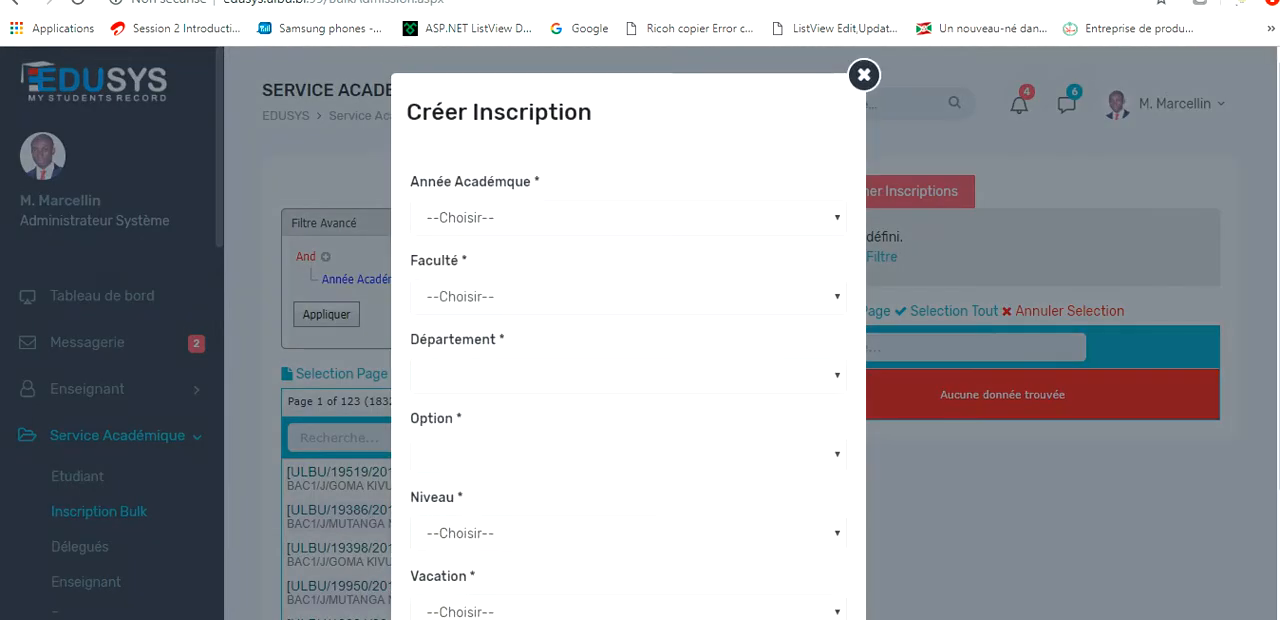
Choose academic year 2019 and faculty INFO in the reopened Créer Inscription form.
left_click(628, 218)
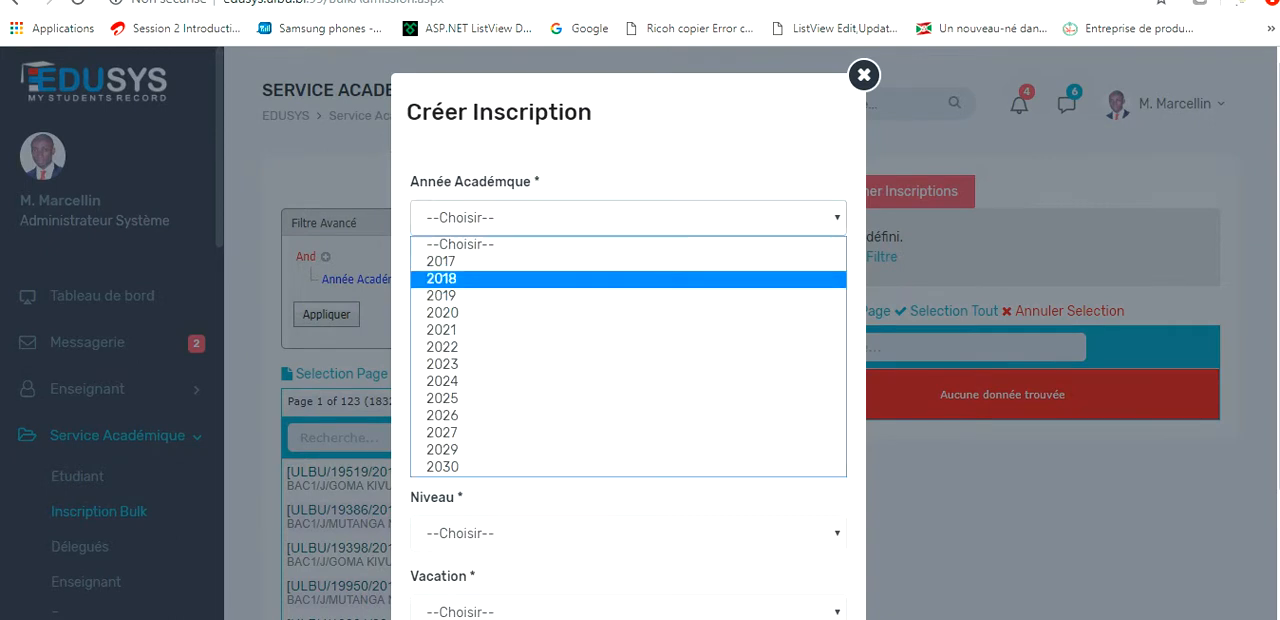
left_click(628, 296)
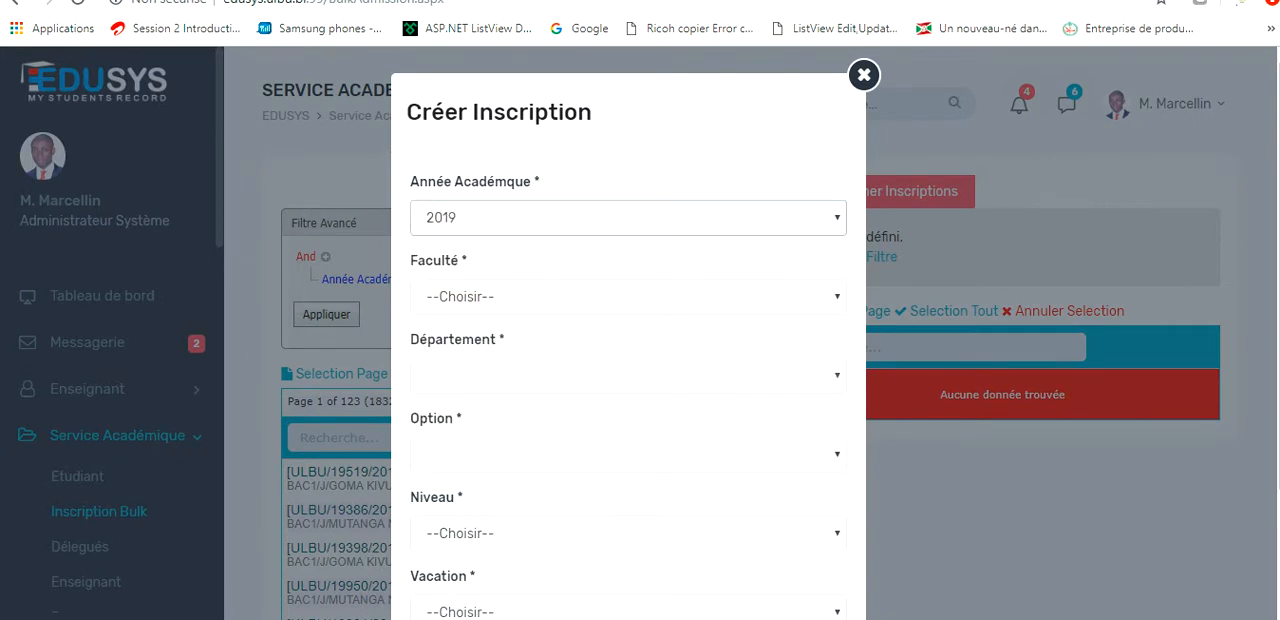
left_click(628, 296)
left_click(628, 338)
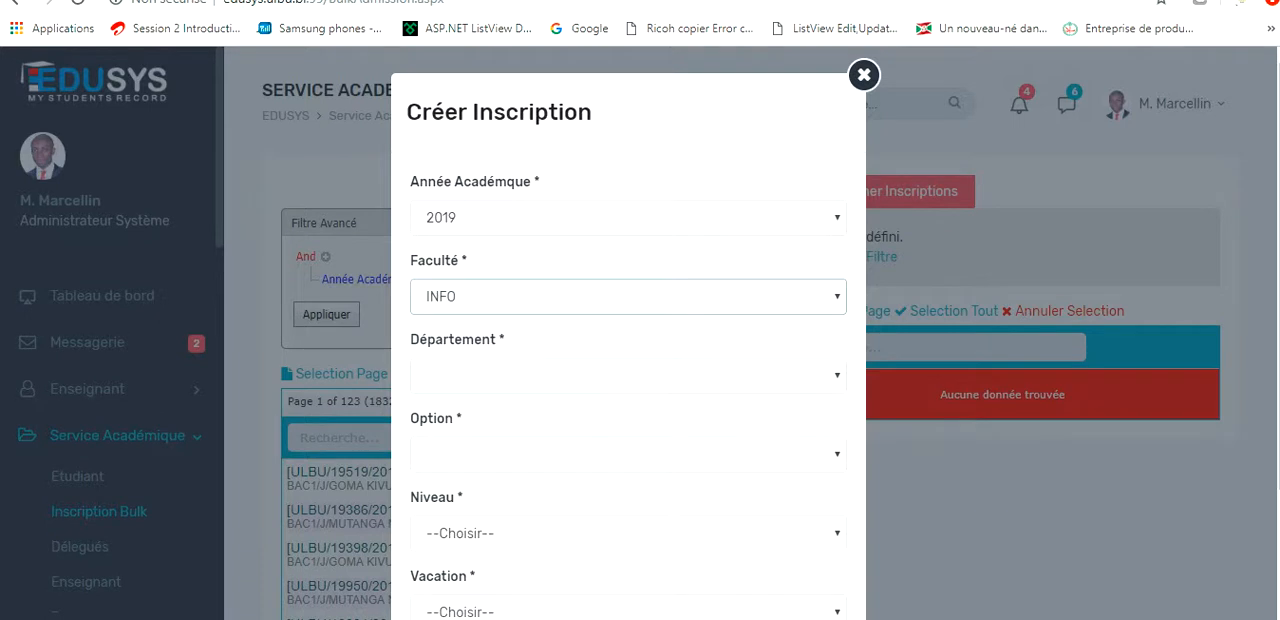
Set both the Département and the Option of the new enrolments to INFOGES.
left_click(628, 376)
left_click(628, 376)
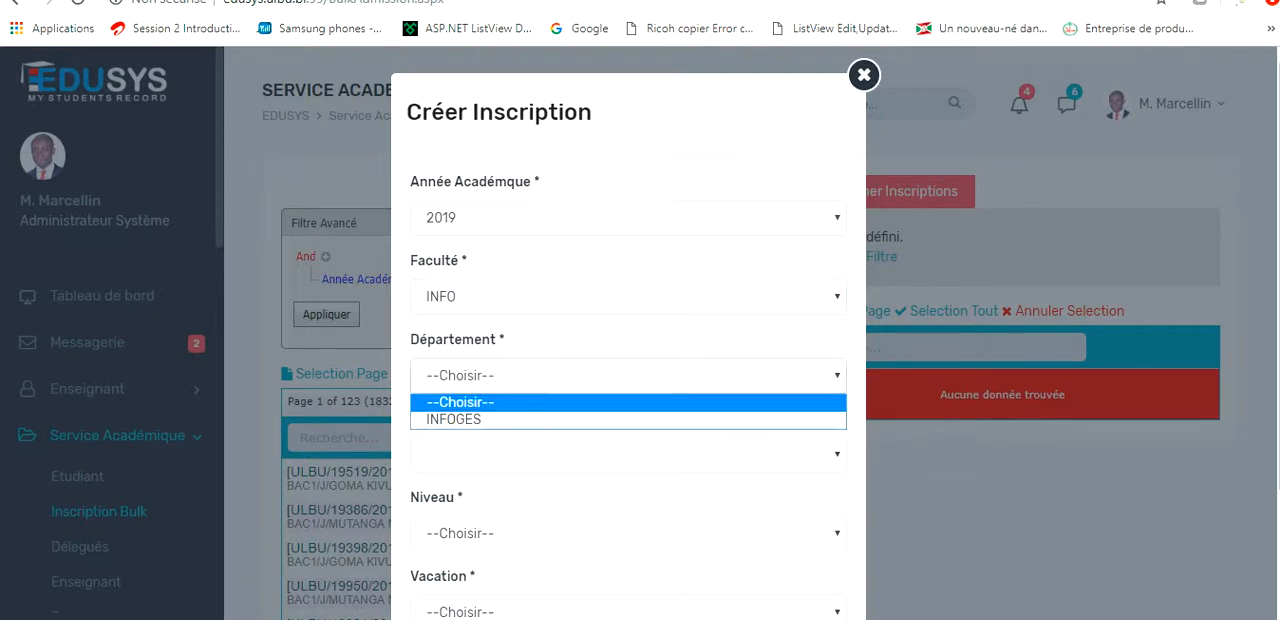
left_click(628, 420)
left_click(628, 455)
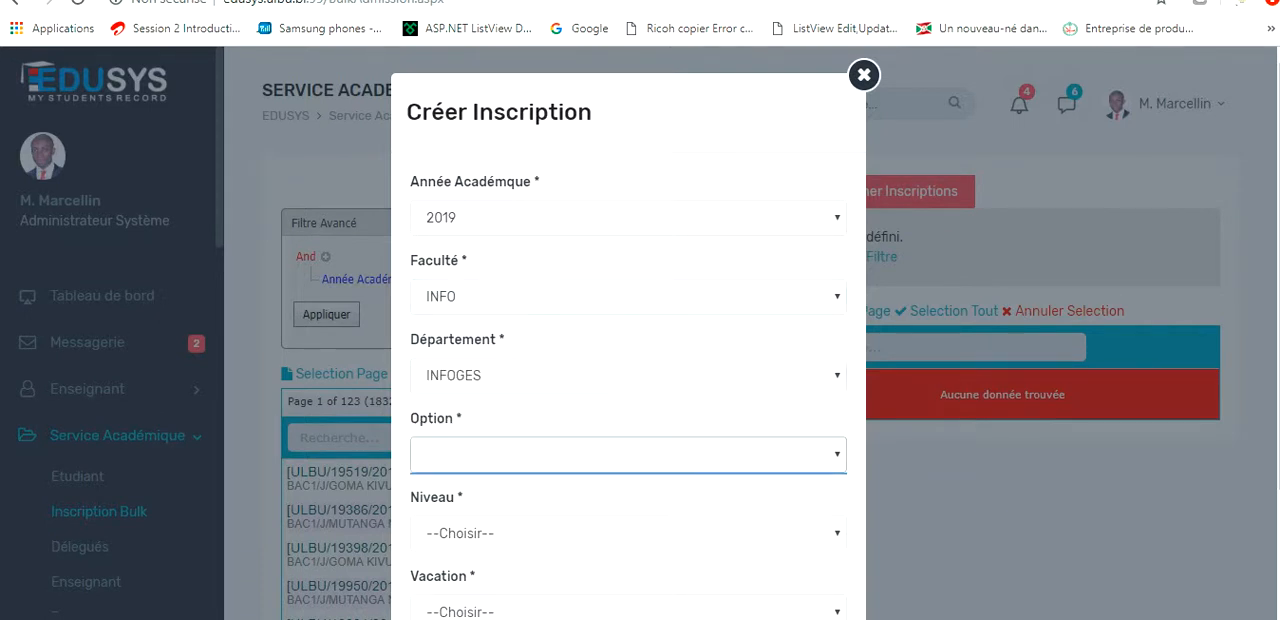
scroll(628, 455, "down", 2)
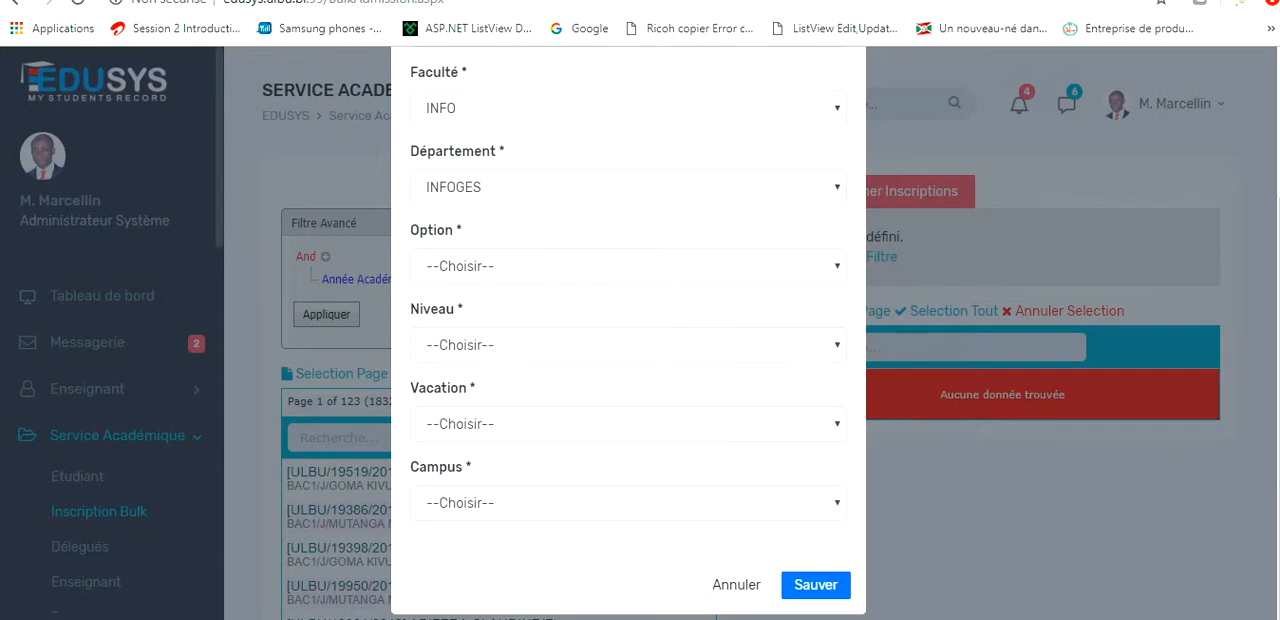
left_click(628, 266)
left_click(628, 309)
Choose BAC2 as the Niveau and Jour as the Vacation in the Créer Inscription form.
left_click(628, 345)
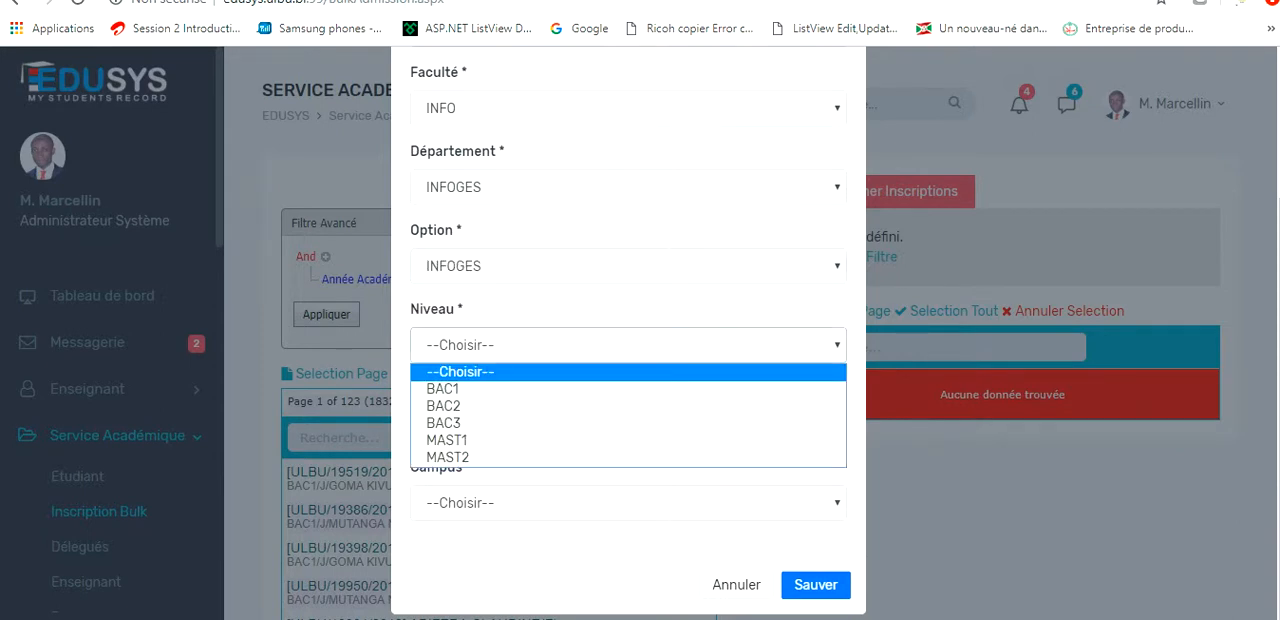
left_click(628, 406)
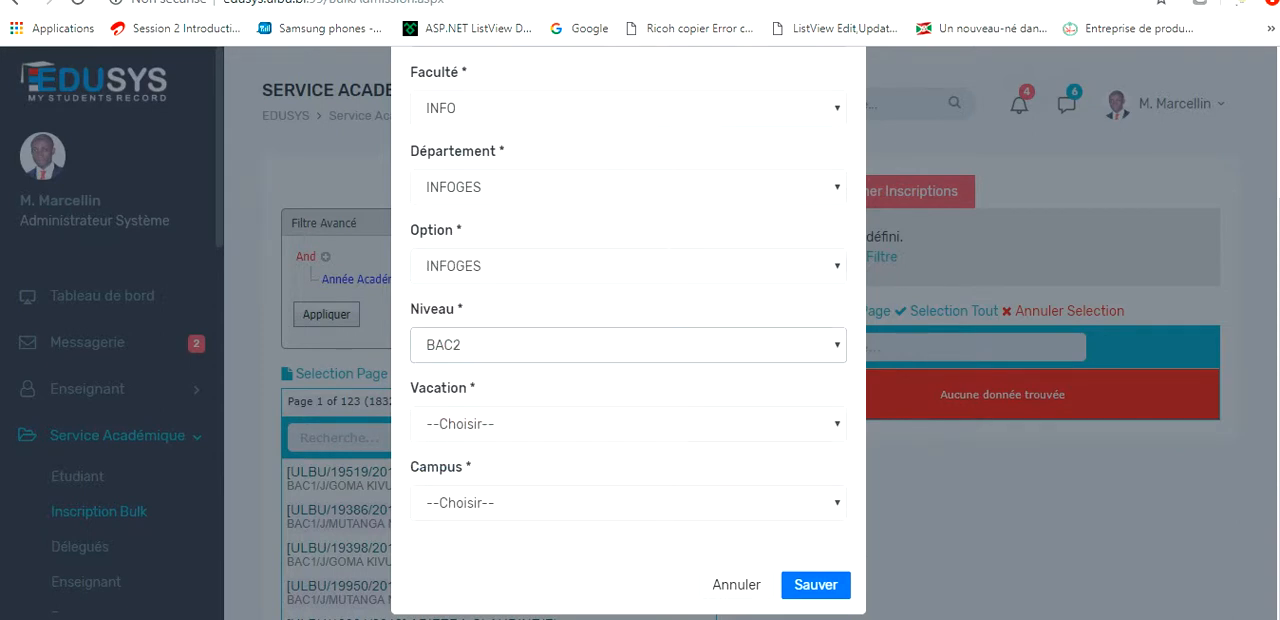
left_click(628, 424)
left_click(628, 466)
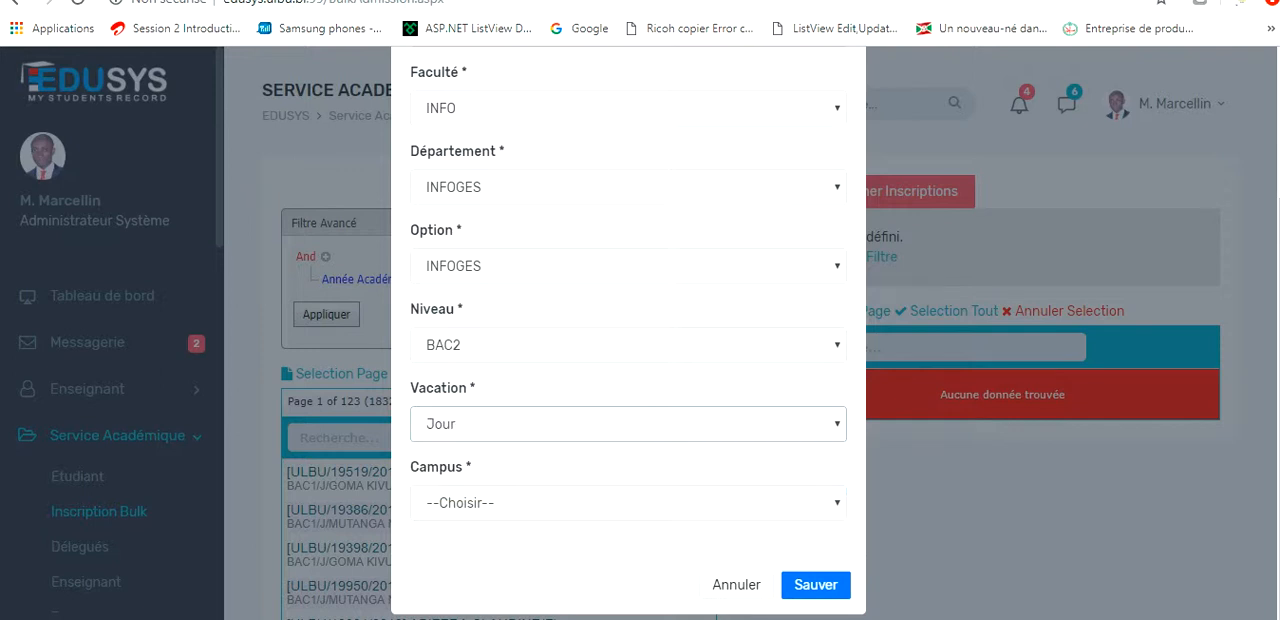
Choose MUTANGA NORD as the Campus of the new enrolments and save the Créer Inscription form.
left_click(628, 503)
left_click(628, 386)
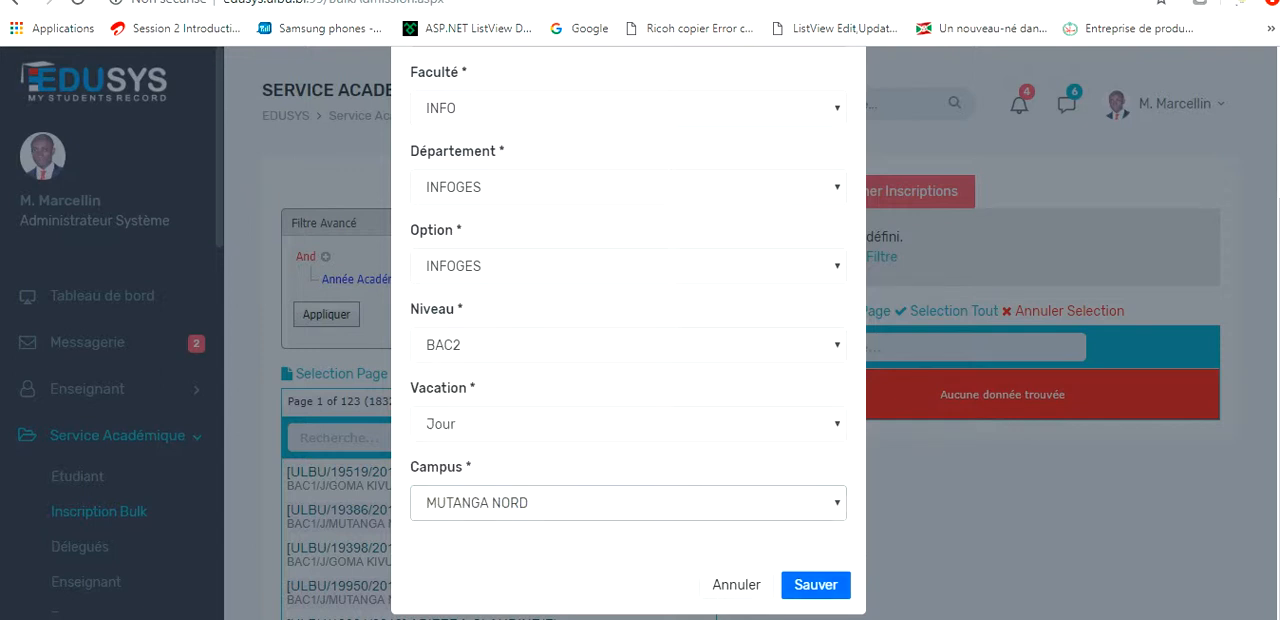
left_click(815, 584)
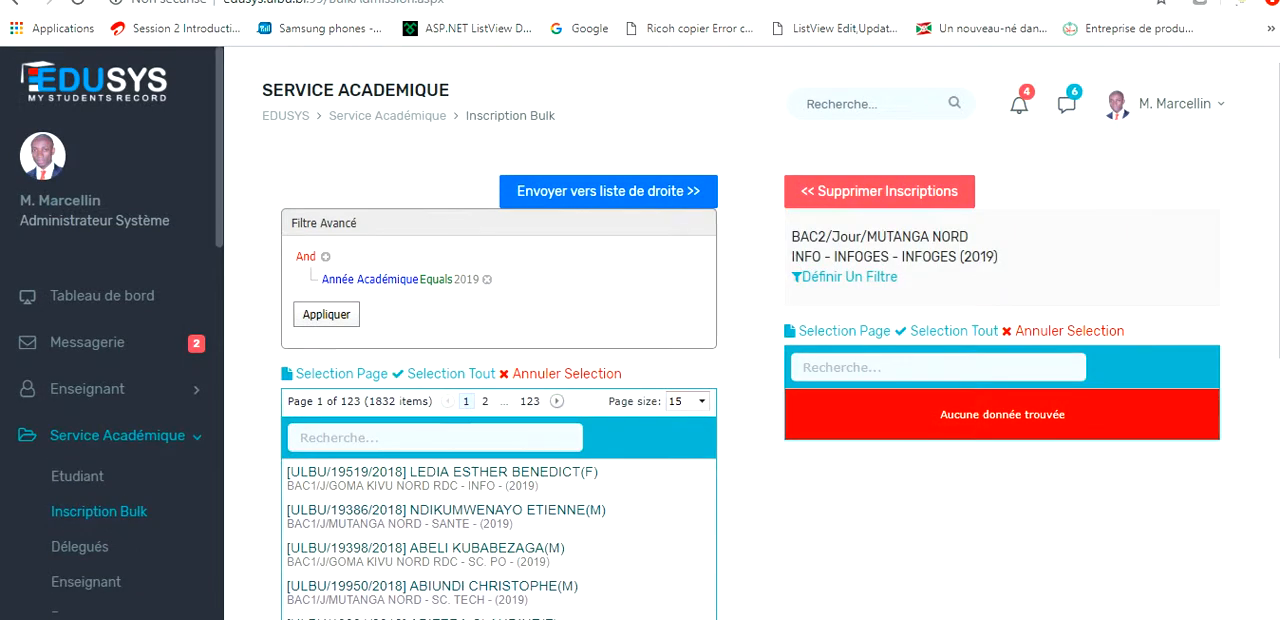
Change the Année Académique condition of the student list's advanced filter to 2018 and apply it.
left_click(467, 280)
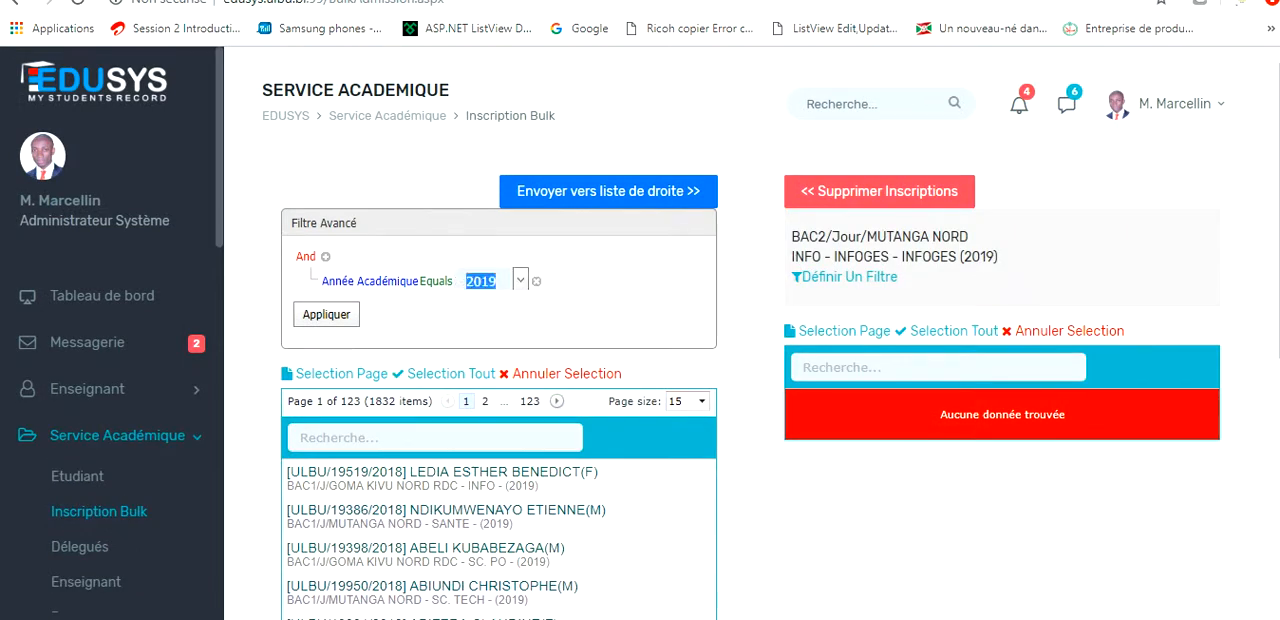
left_click(520, 281)
left_click(472, 327)
left_click(326, 314)
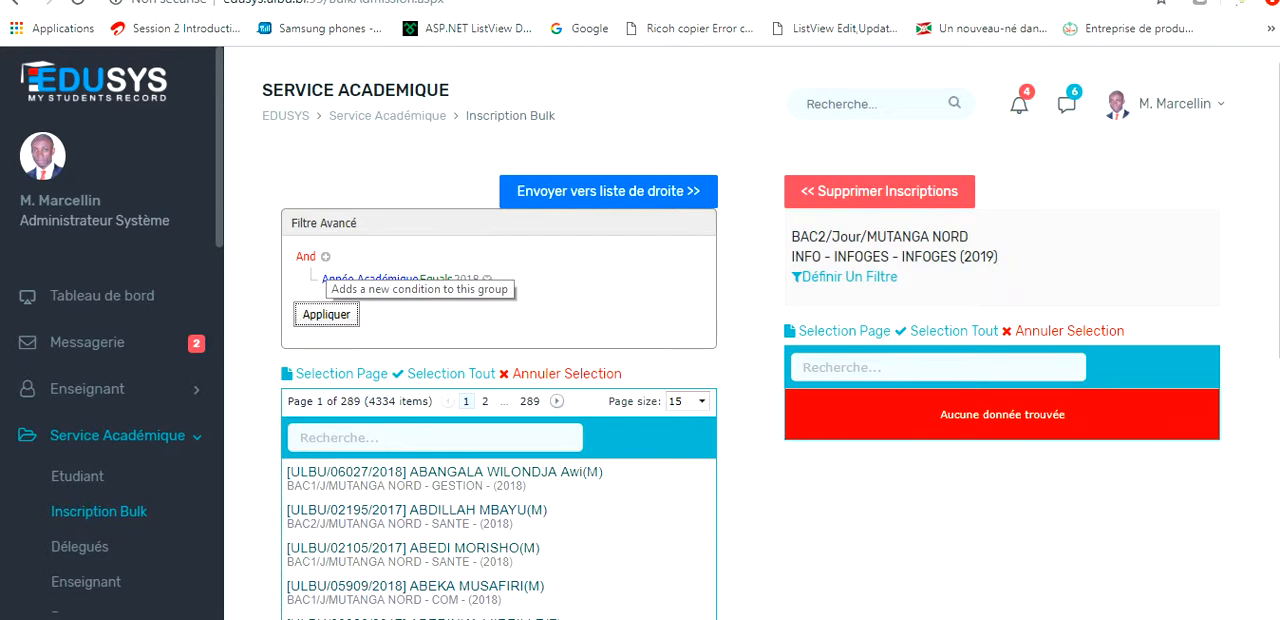
Add a filter condition requiring Faculté to equal INFO/INFOGES/INFOGES.
left_click(325, 257)
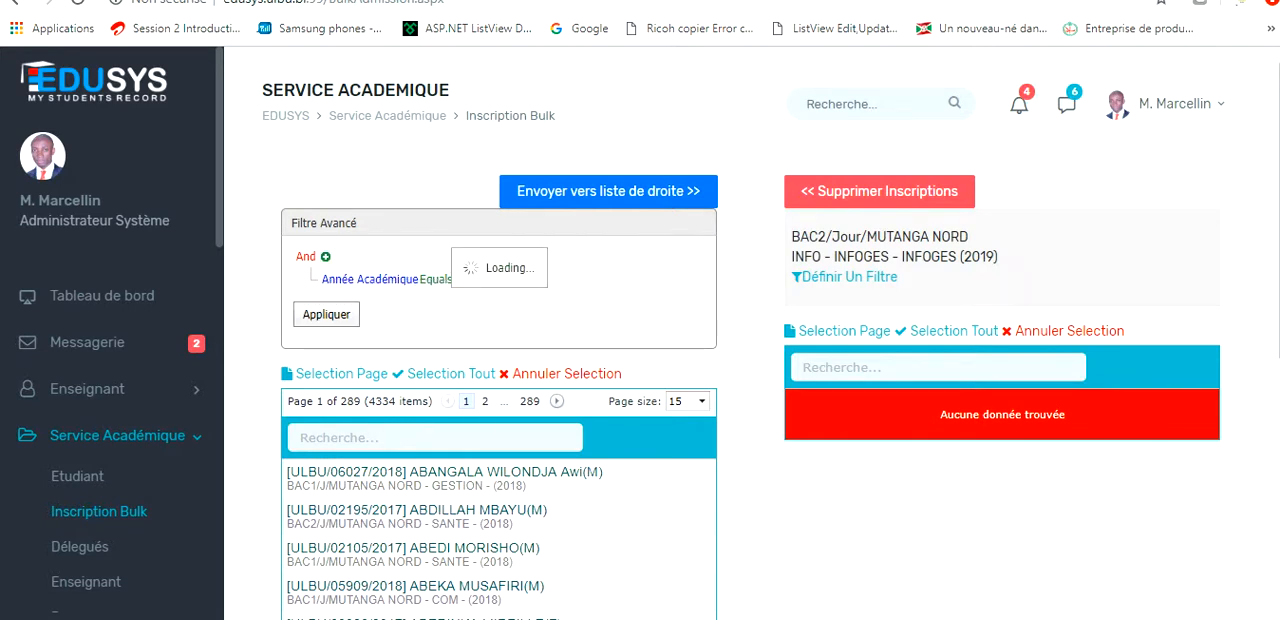
left_click(332, 302)
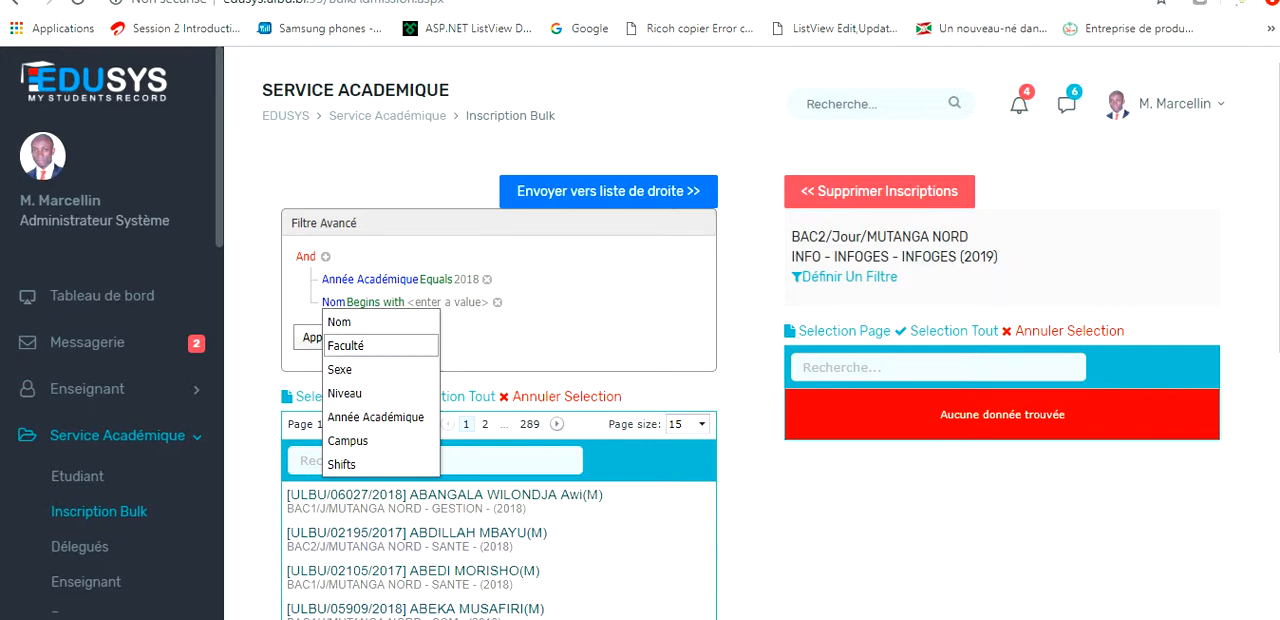
left_click(340, 346)
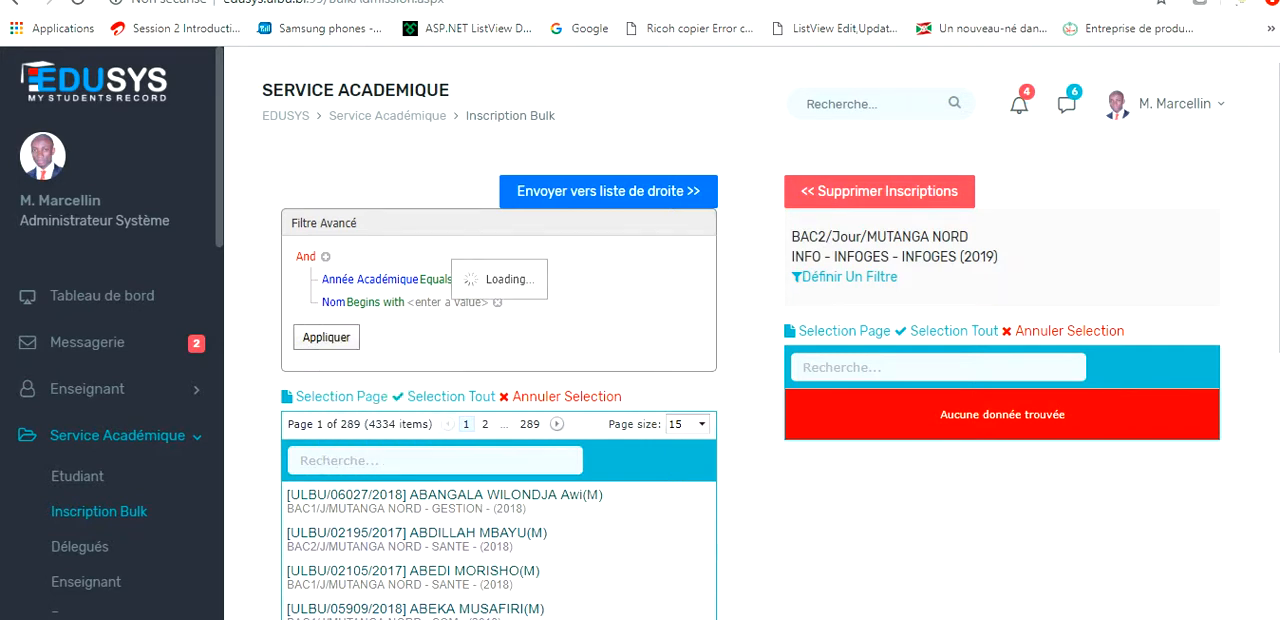
left_click(436, 302)
left_click(460, 302)
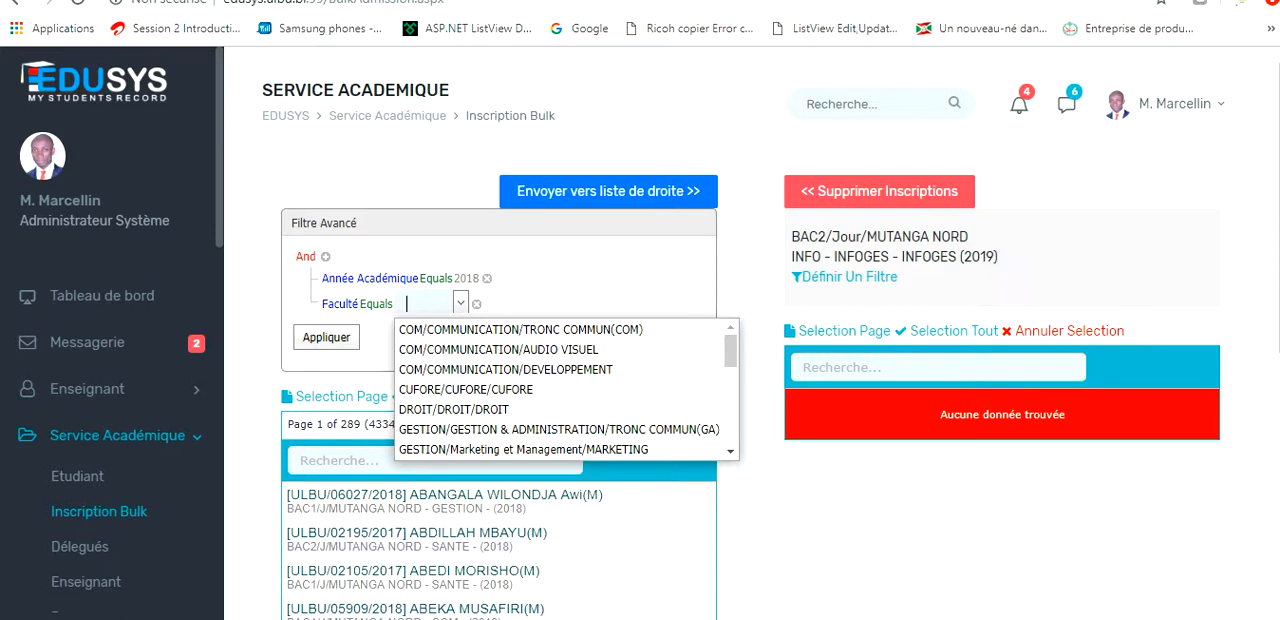
type("in")
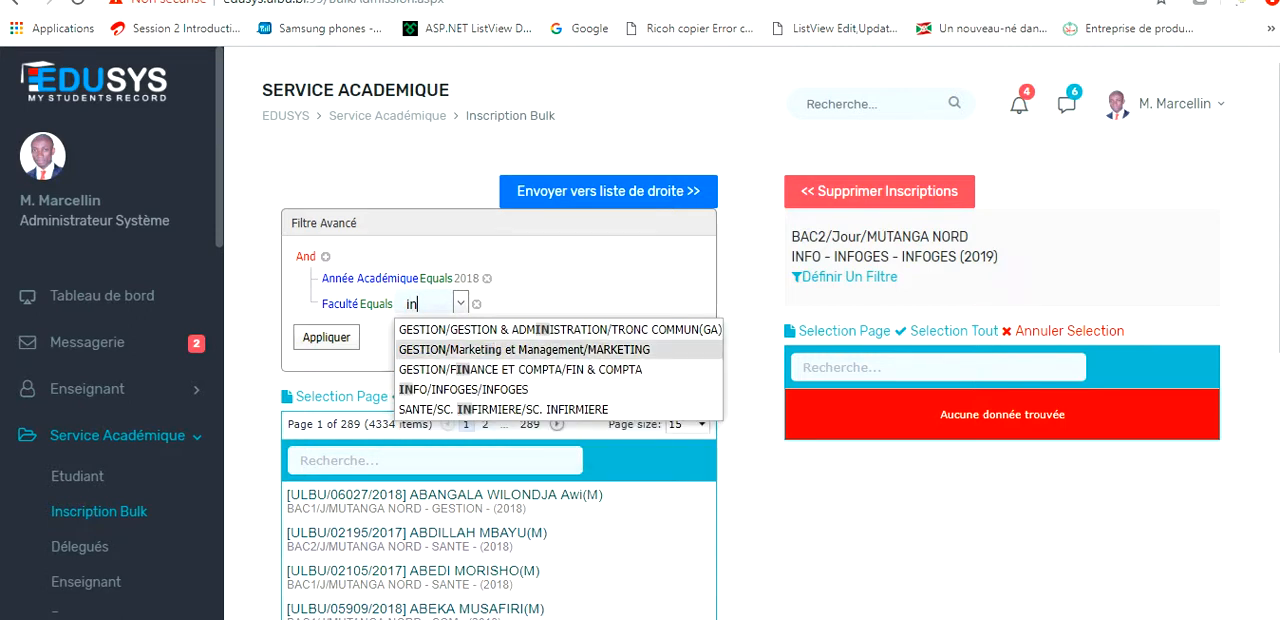
left_click(464, 390)
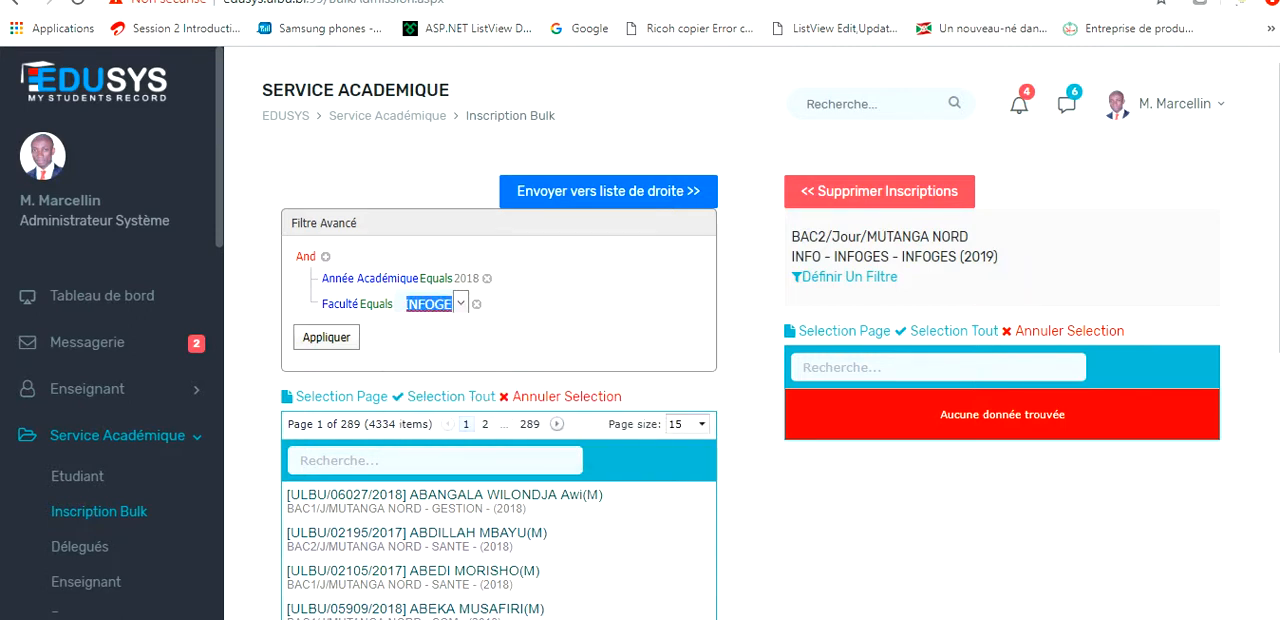
Add another filter condition requiring Niveau to equal BAC1.
left_click(326, 257)
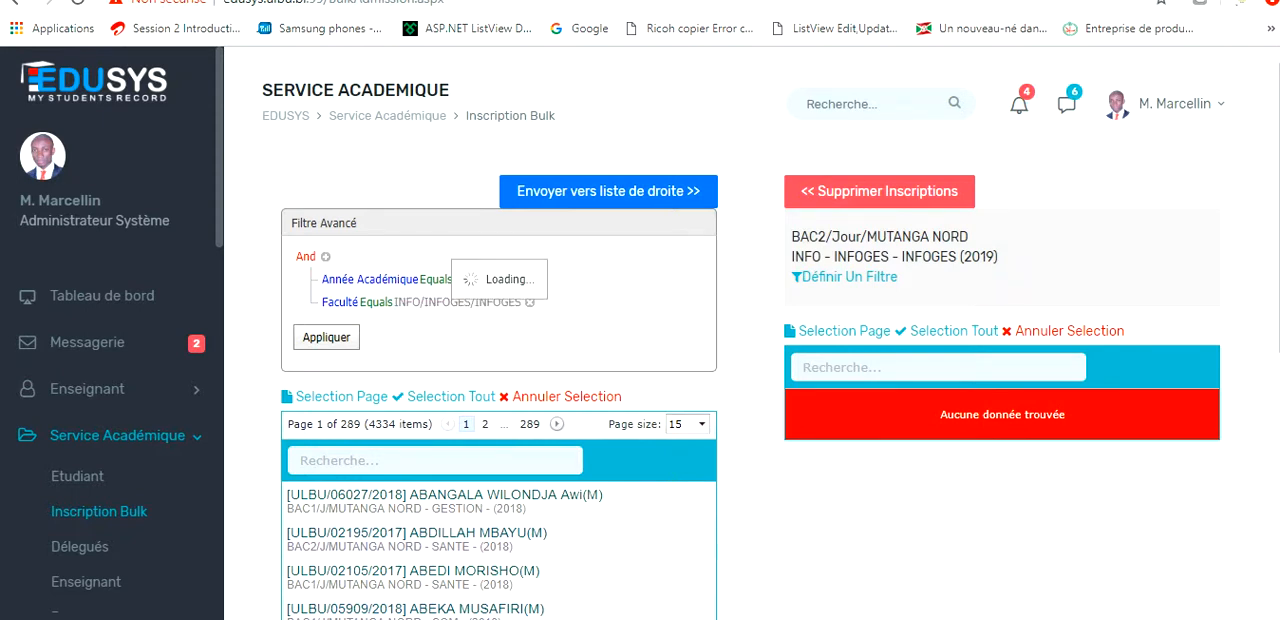
left_click(333, 325)
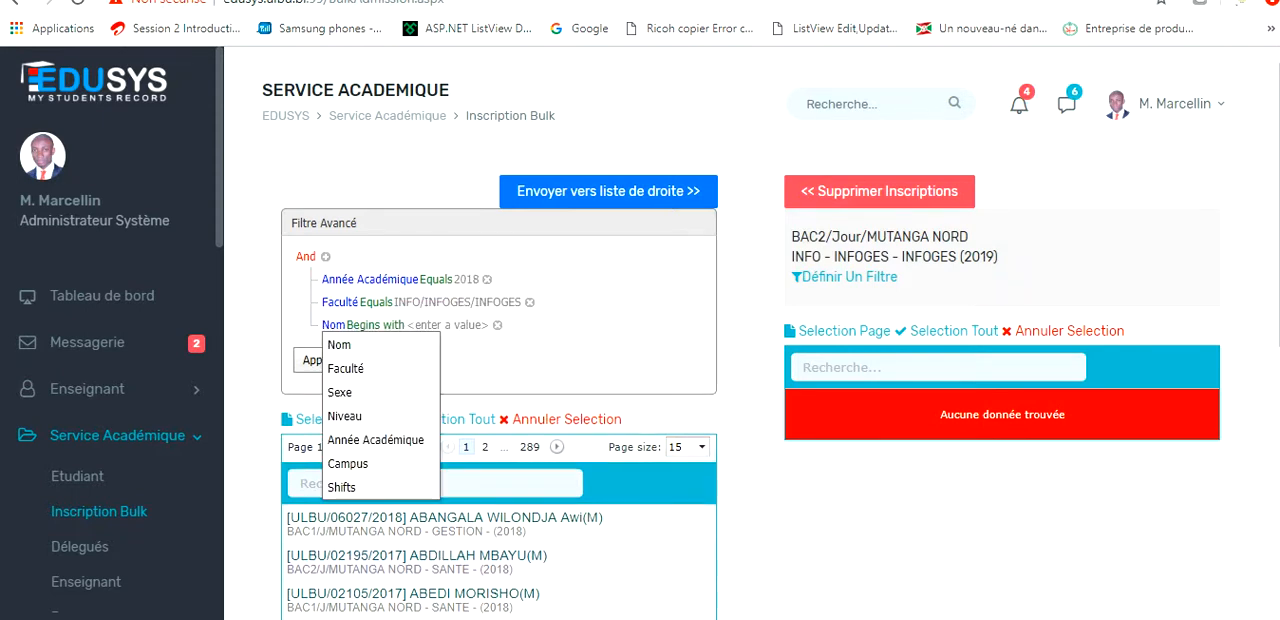
left_click(346, 416)
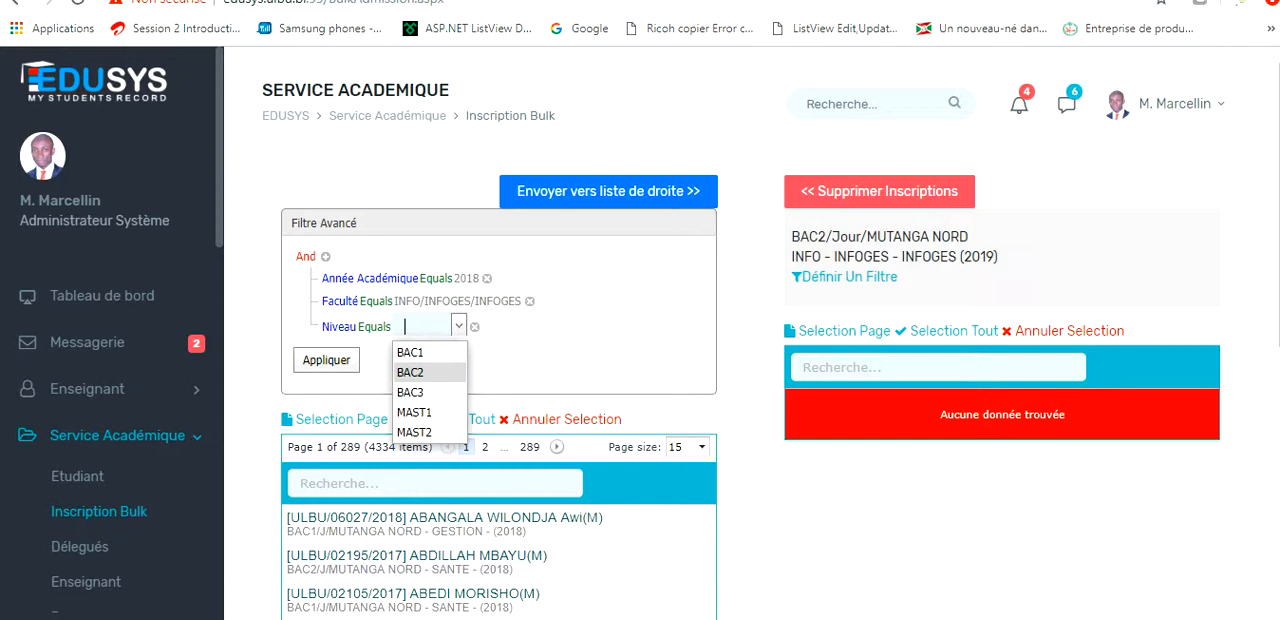
left_click(411, 353)
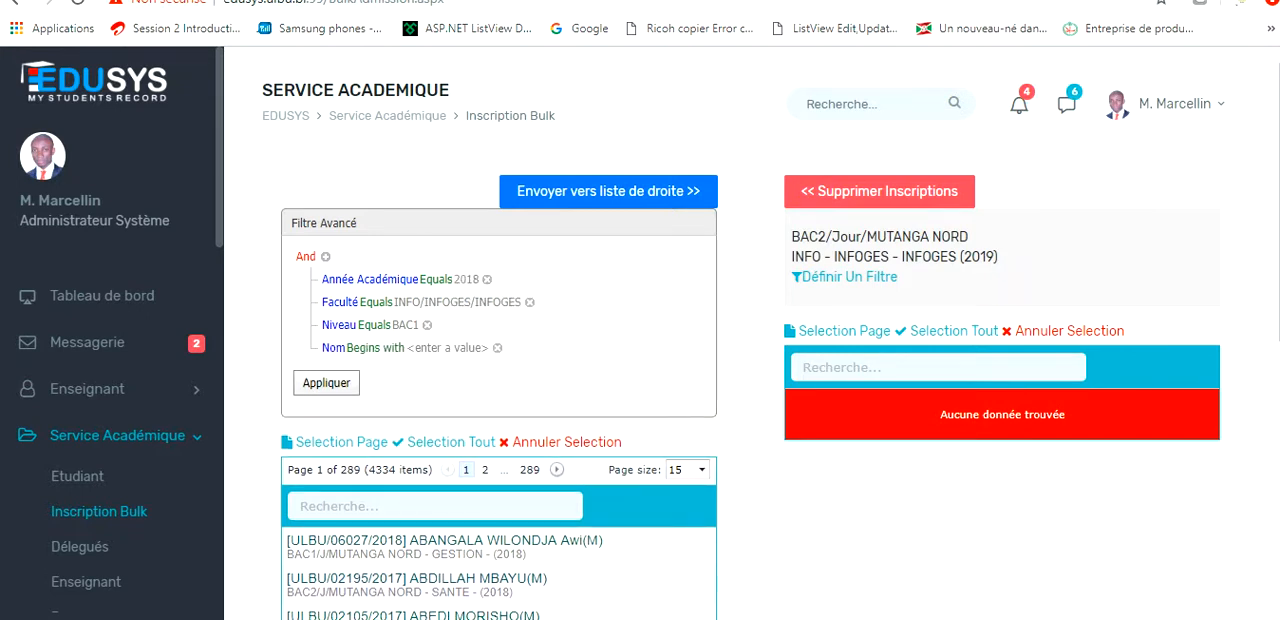
Add a condition requiring Campus to equal MUTANGA NORD and apply the complete filter to the student list.
left_click(333, 347)
left_click(360, 462)
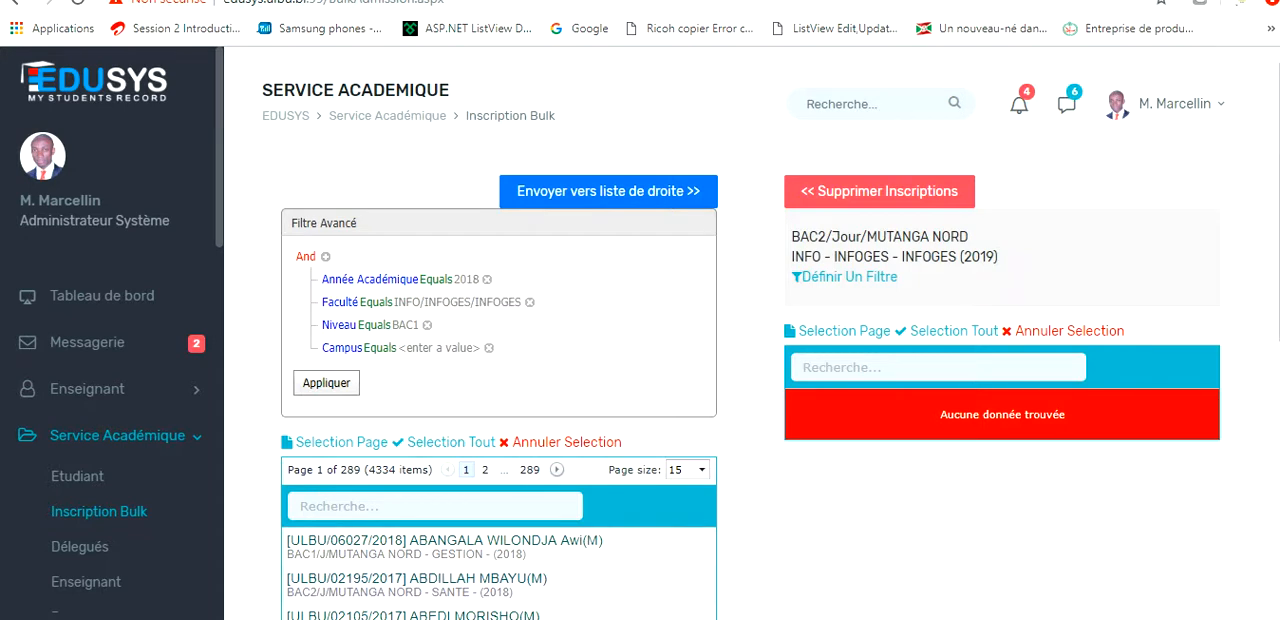
left_click(439, 348)
left_click(464, 348)
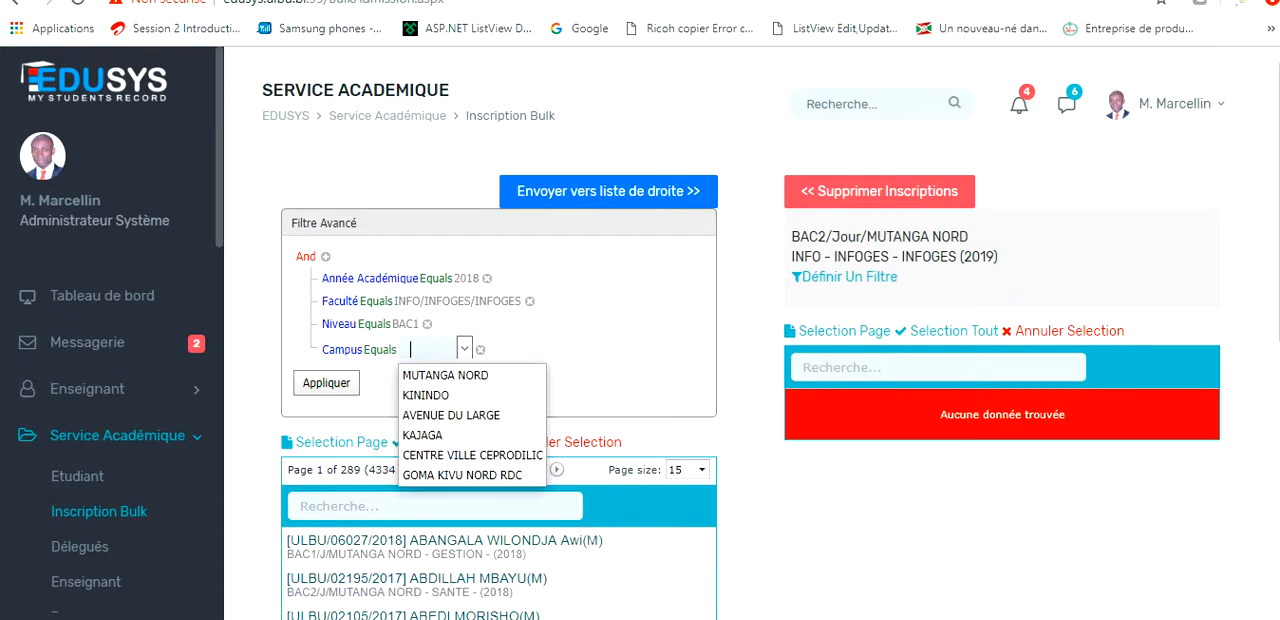
left_click(446, 375)
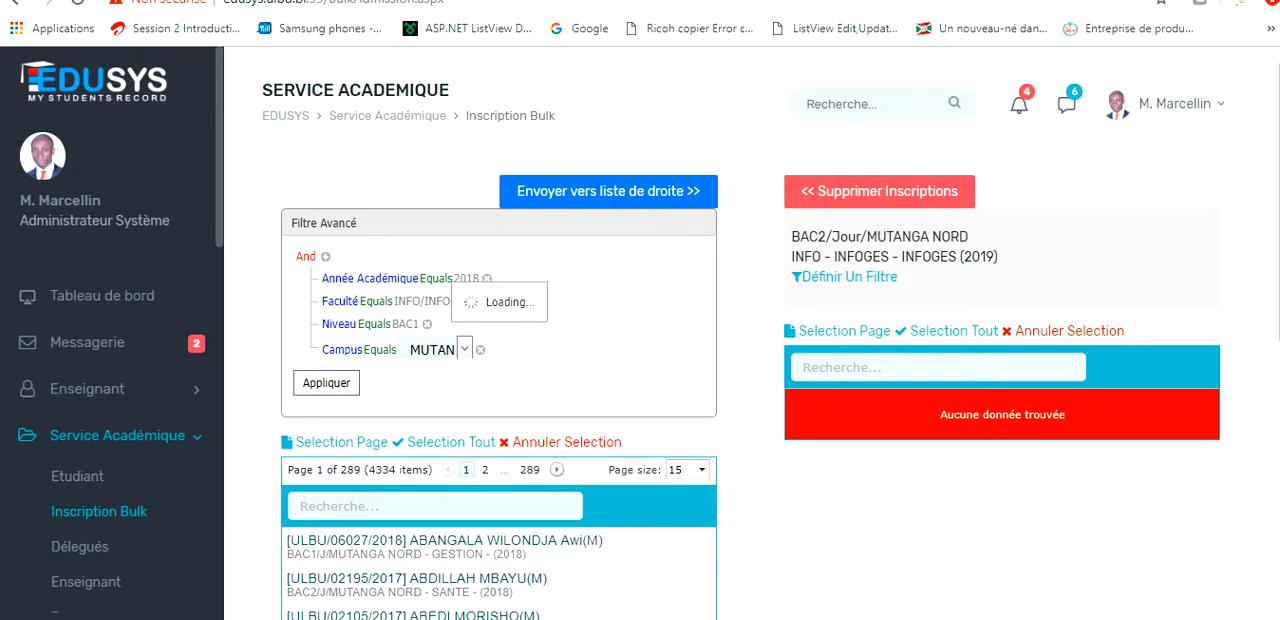
left_click(326, 383)
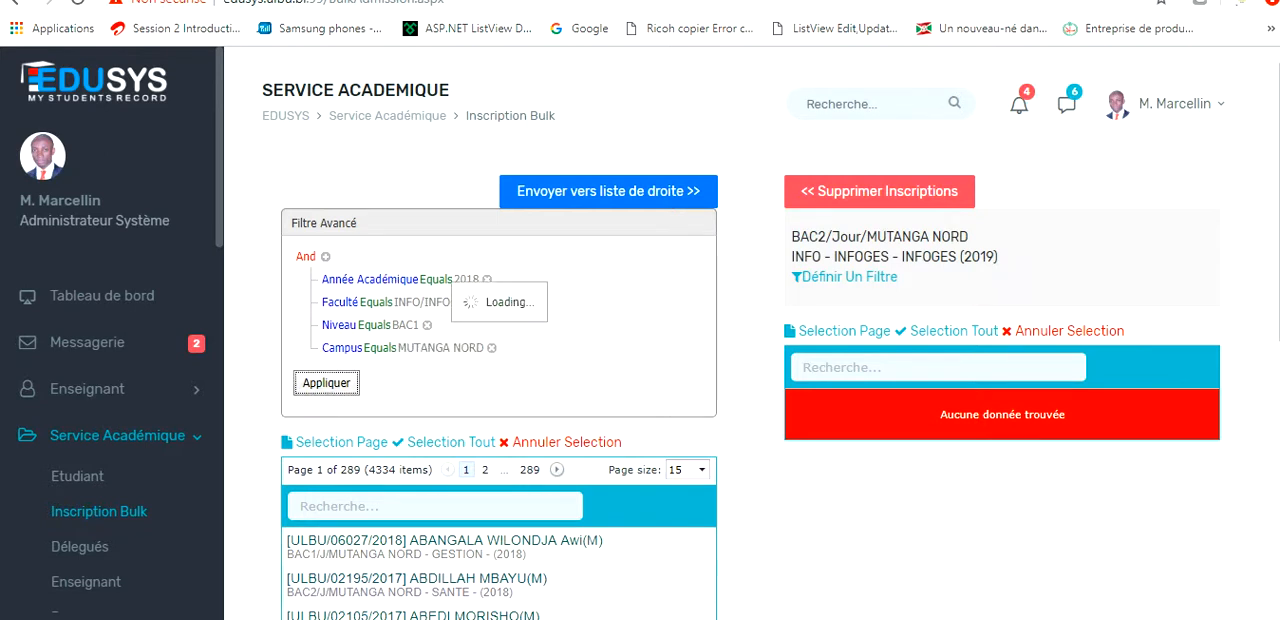
Select the first two students in the filtered BAC1 list and transfer them to the 2019 BAC2 enrolment list.
scroll(751, 333, "down", 2)
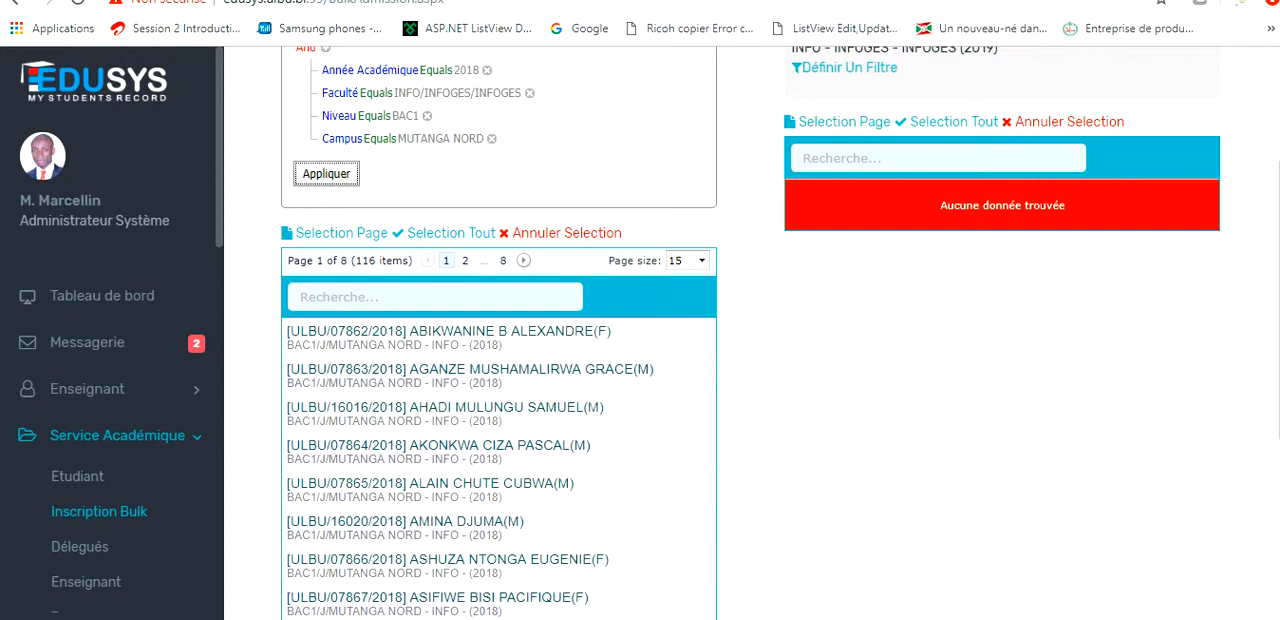
scroll(500, 360, "up", 1)
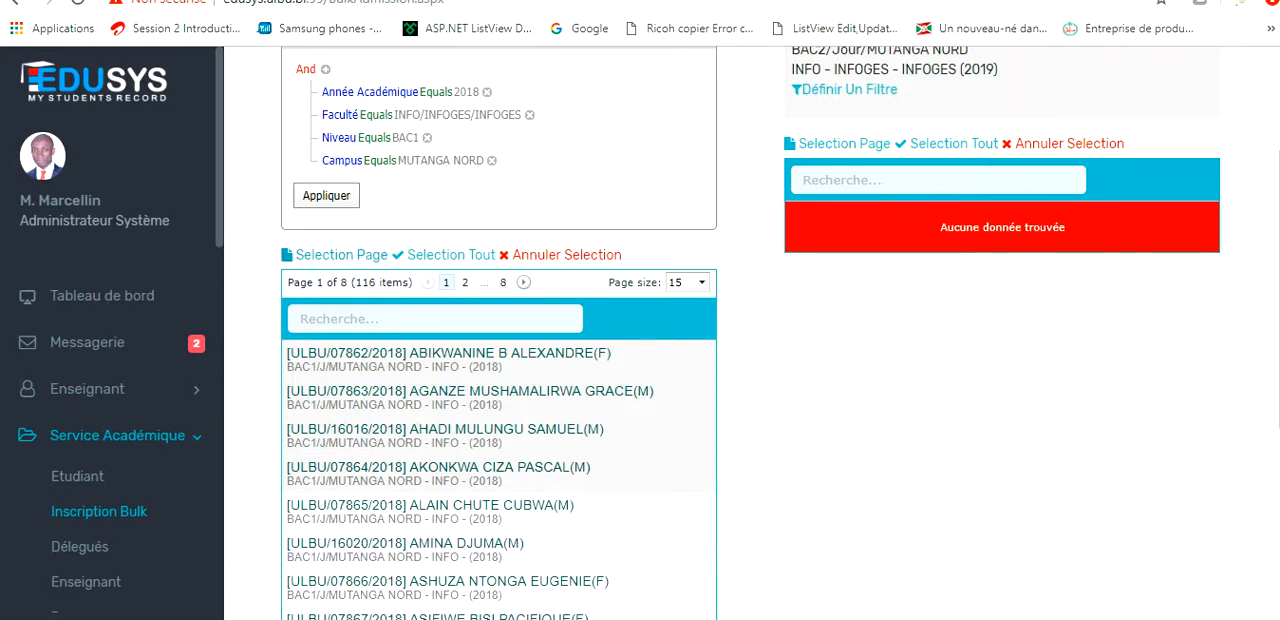
scroll(750, 400, "down", 4)
scroll(750, 400, "up", 4)
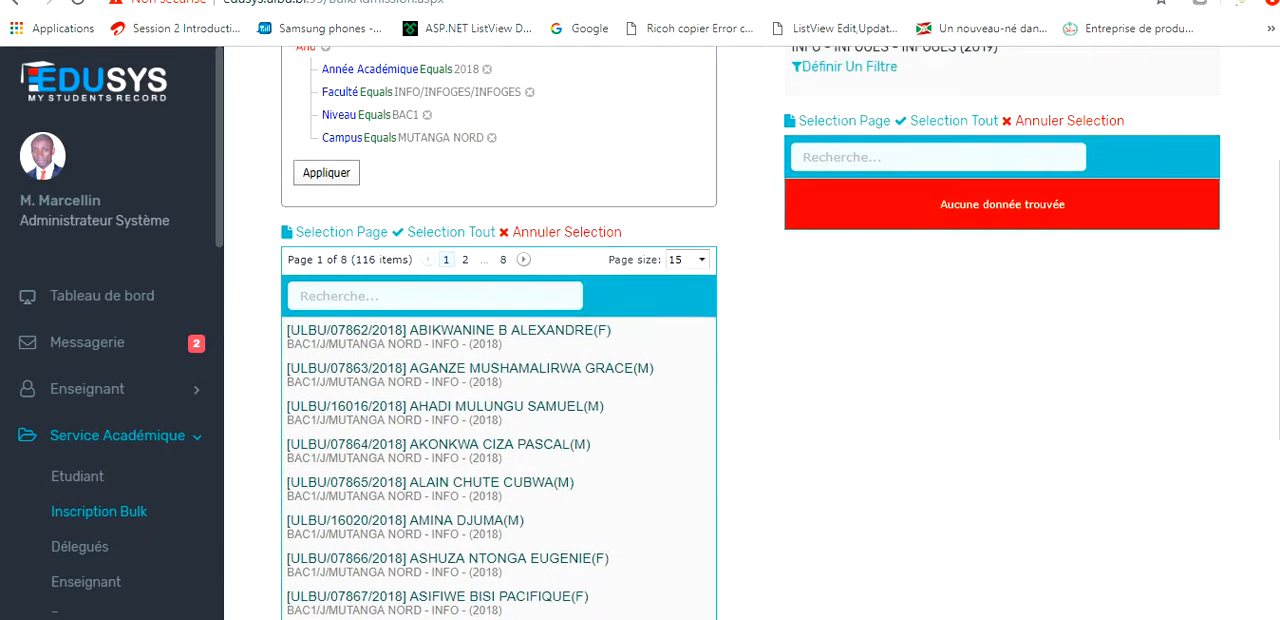
scroll(750, 400, "up", 1)
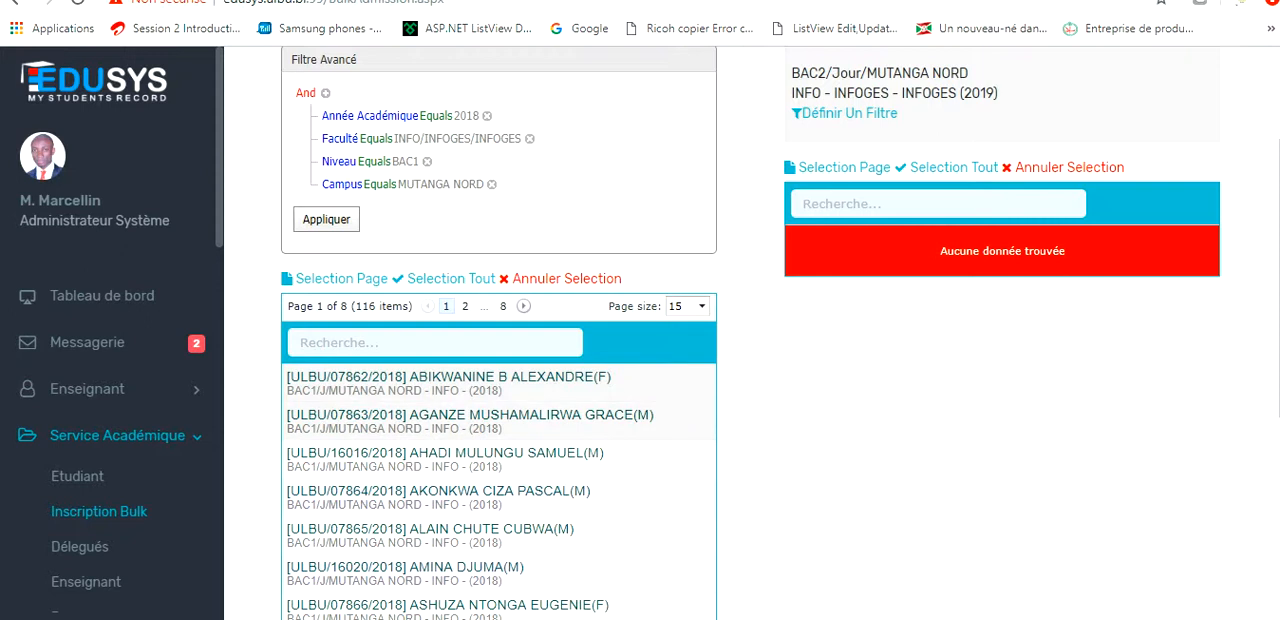
scroll(500, 420, "up", 3)
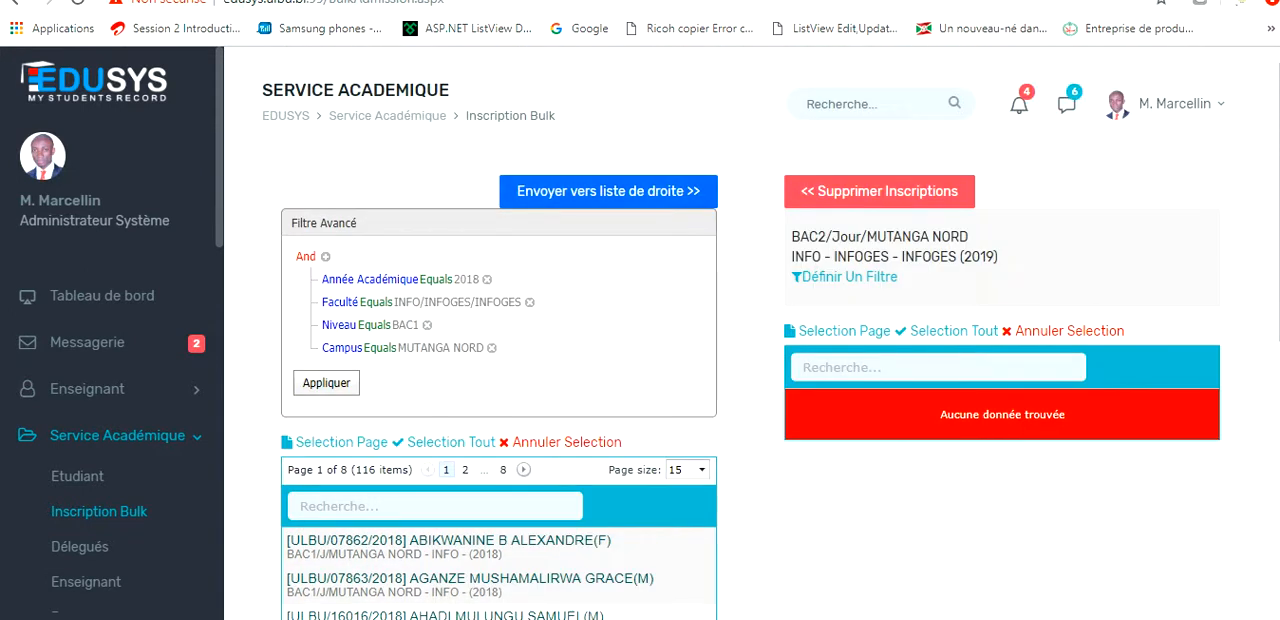
left_click(608, 191)
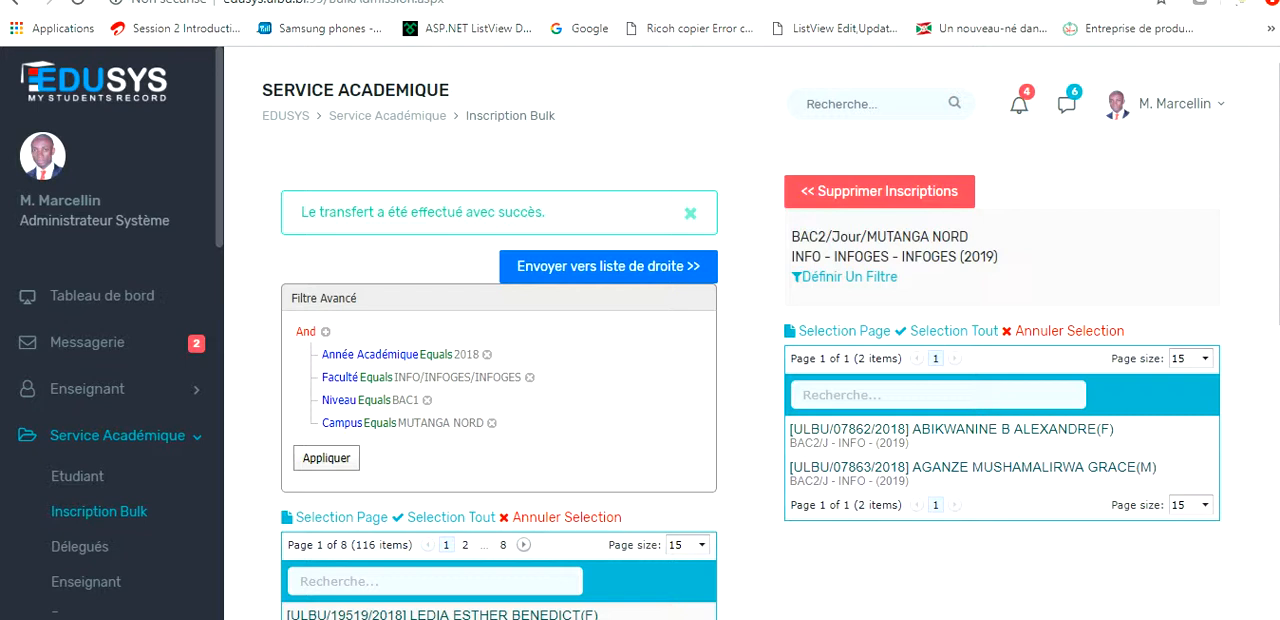
scroll(640, 400, "down", 1)
scroll(640, 400, "up", 1)
scroll(640, 400, "down", 2)
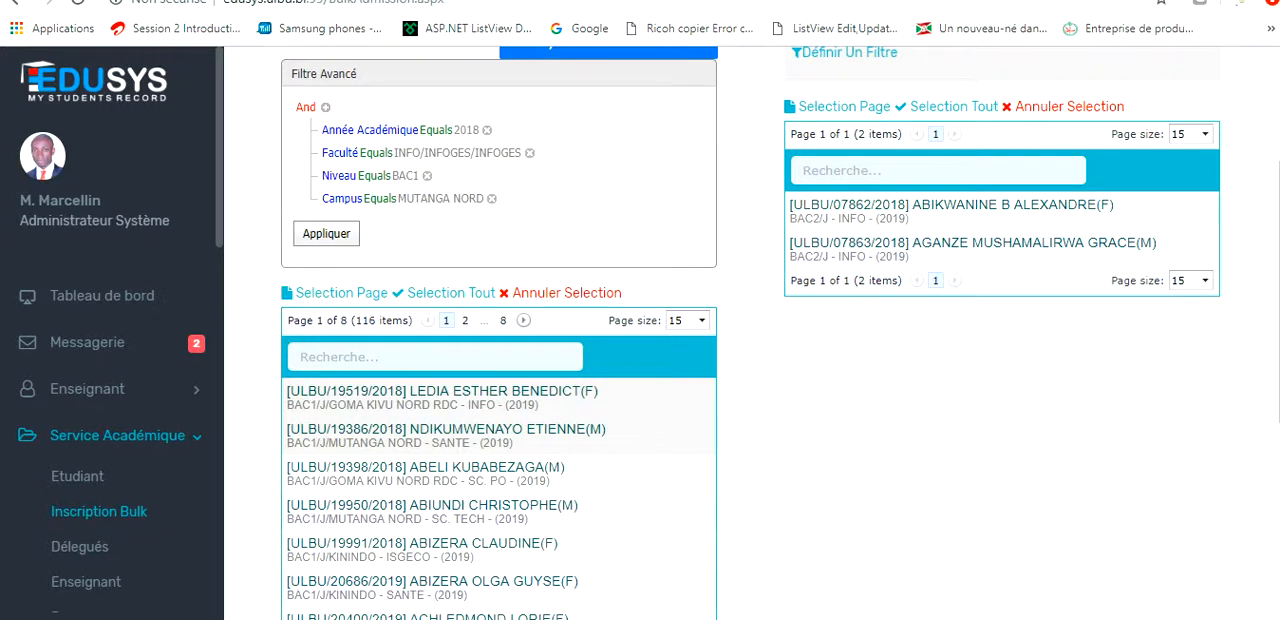